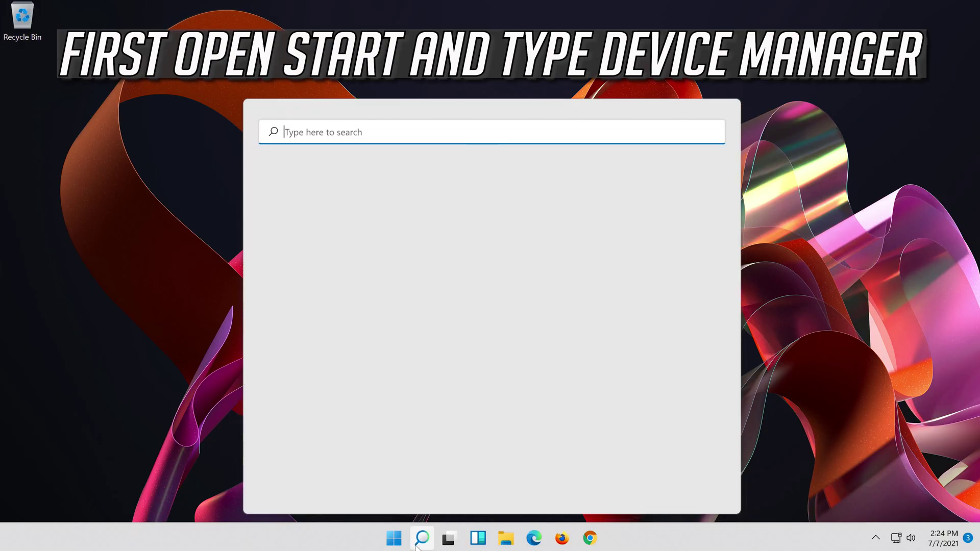
Search Windows for 'device manager'.
type("device ma")
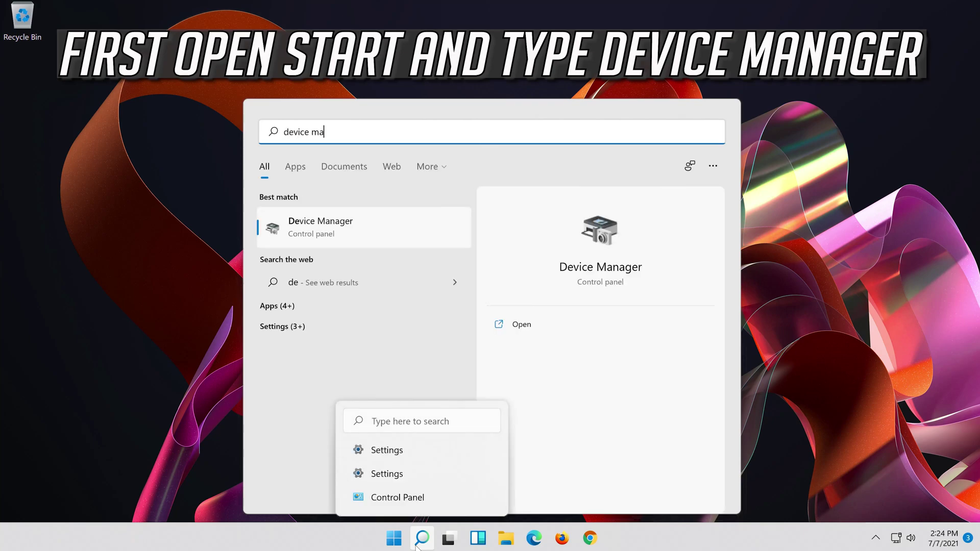
type("nager")
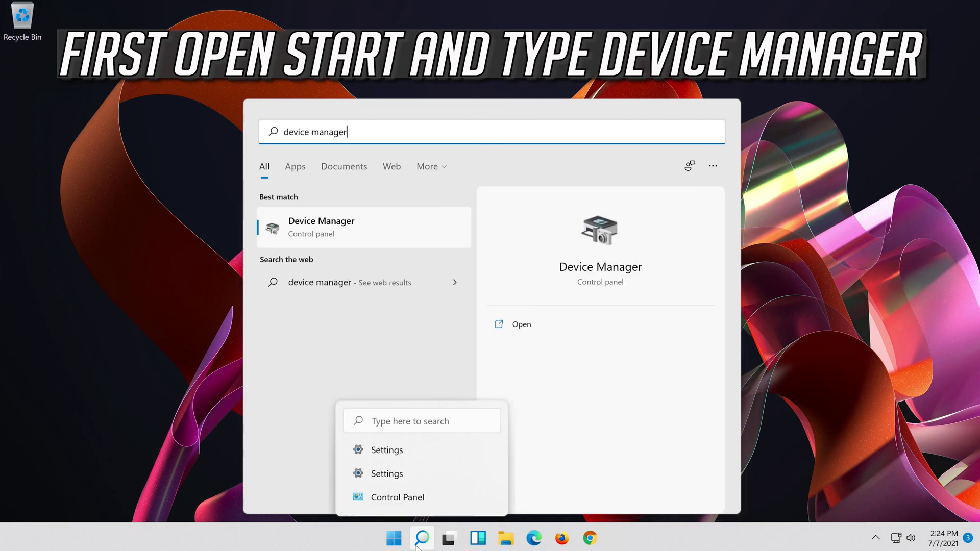
Open Device Manager and view the Intel(R) 82574L Gigabit Network Connection's properties.
left_click(349, 230)
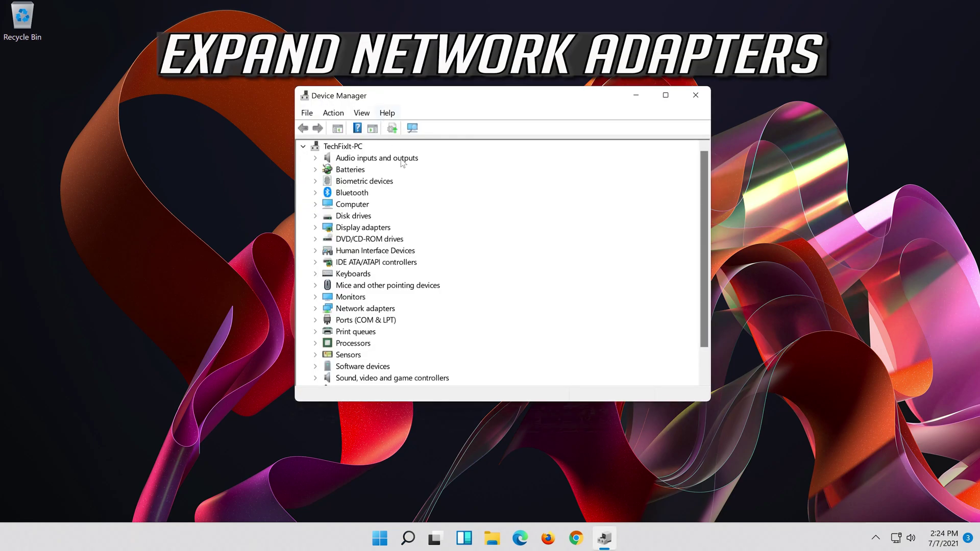
left_click(359, 310)
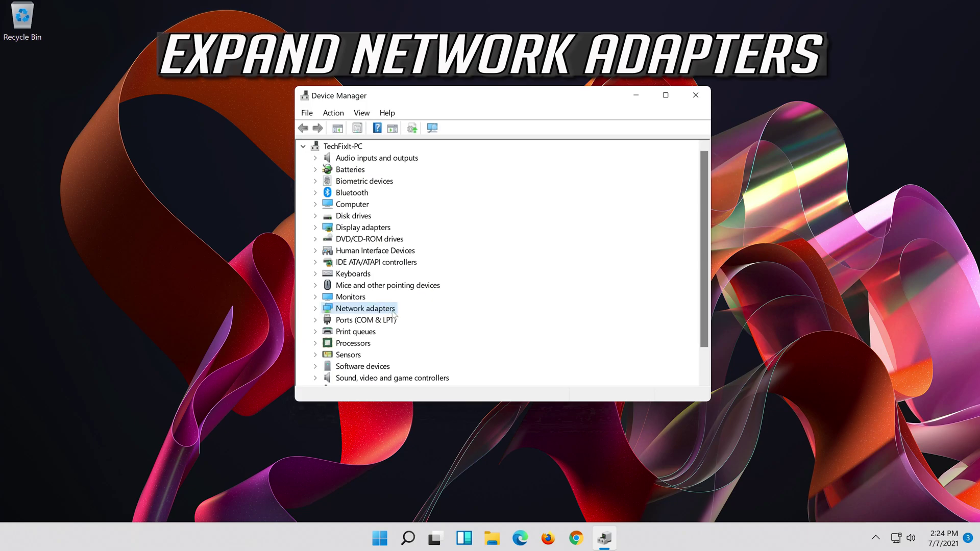
left_click(316, 309)
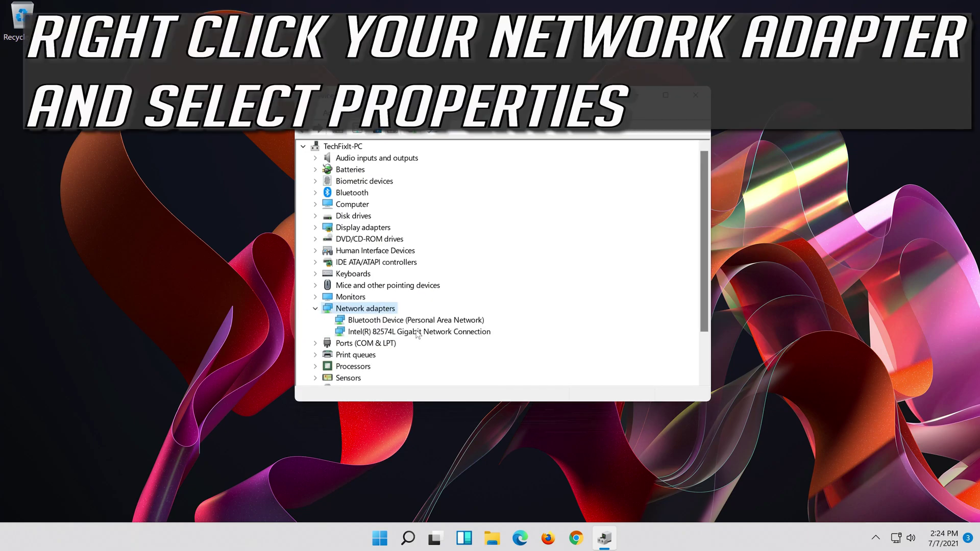
right_click(417, 333)
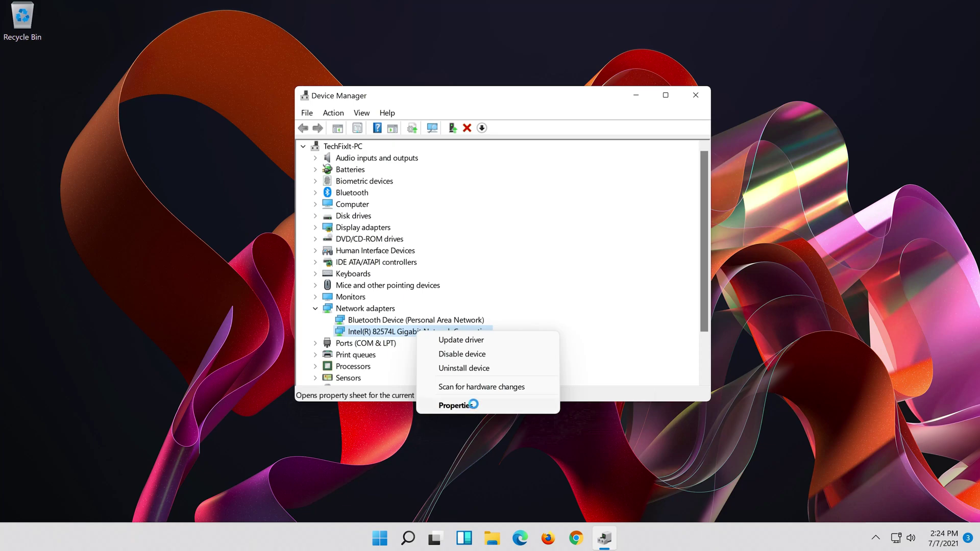
left_click(473, 405)
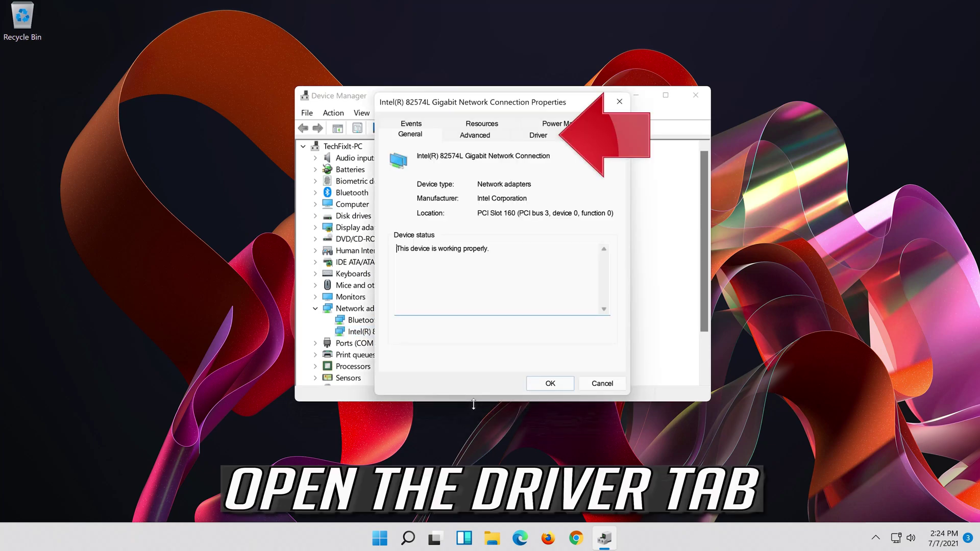
Search automatically for a newer Intel adapter driver, then check Windows Update for drivers.
left_click(538, 136)
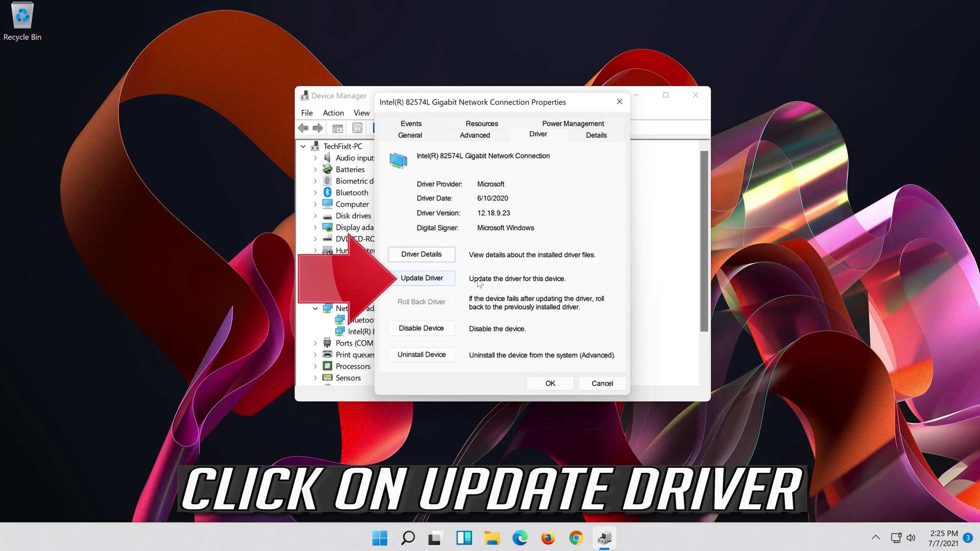
left_click(409, 279)
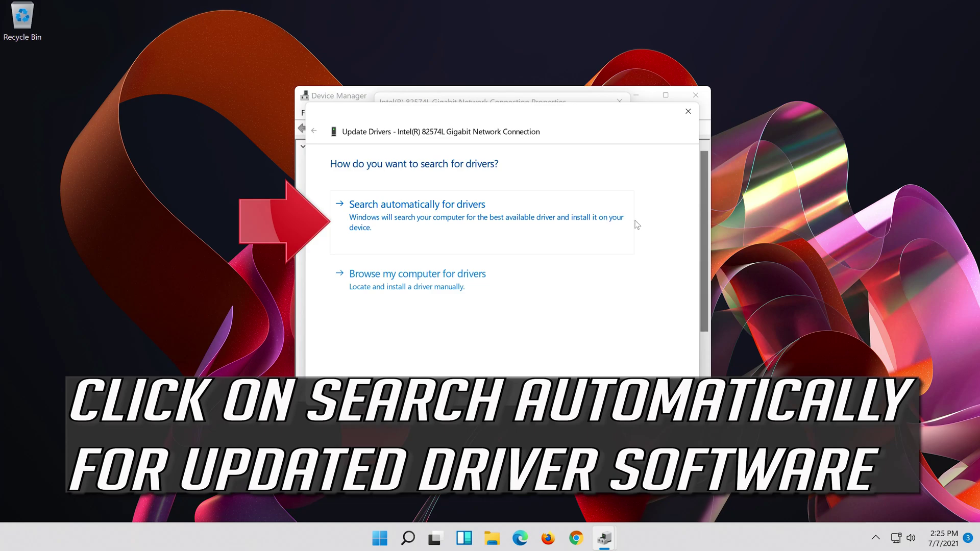
left_click(423, 223)
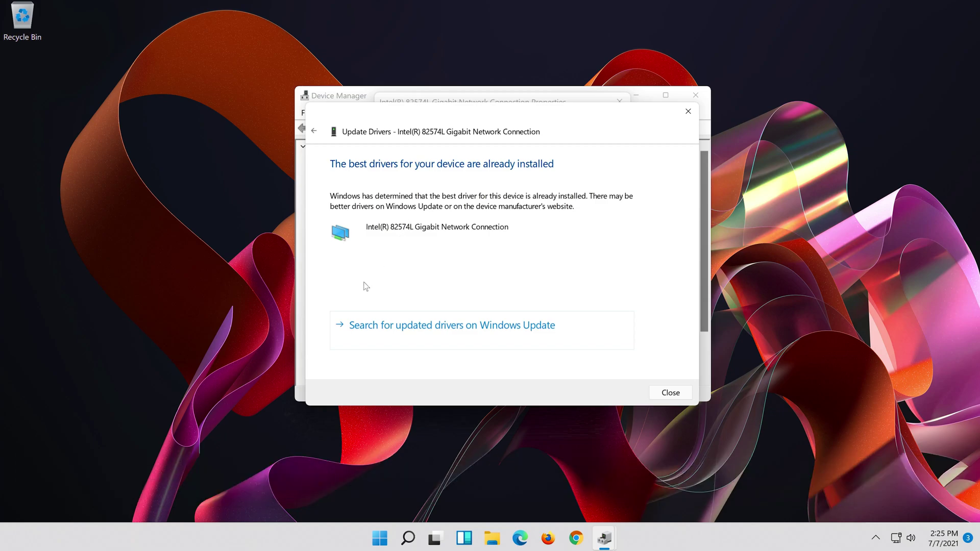
left_click(515, 333)
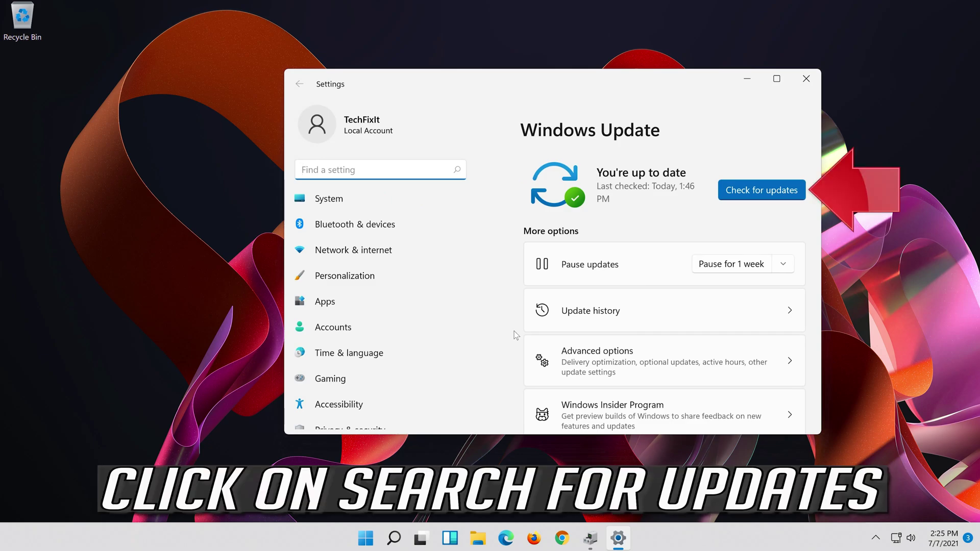
Run a fresh Windows Update check.
left_click(754, 200)
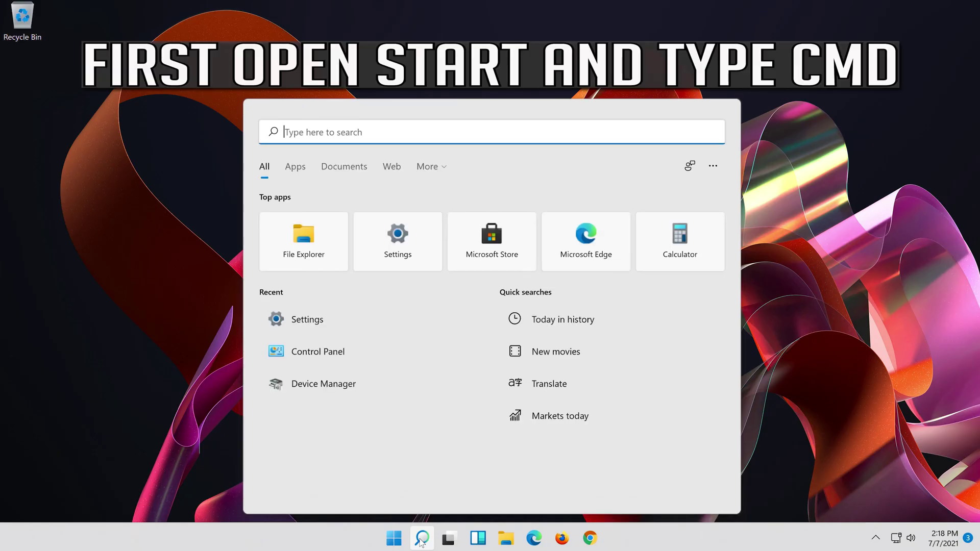
Launch Command Prompt as administrator from a 'cmd' search and approve User Account Control.
type("cmd")
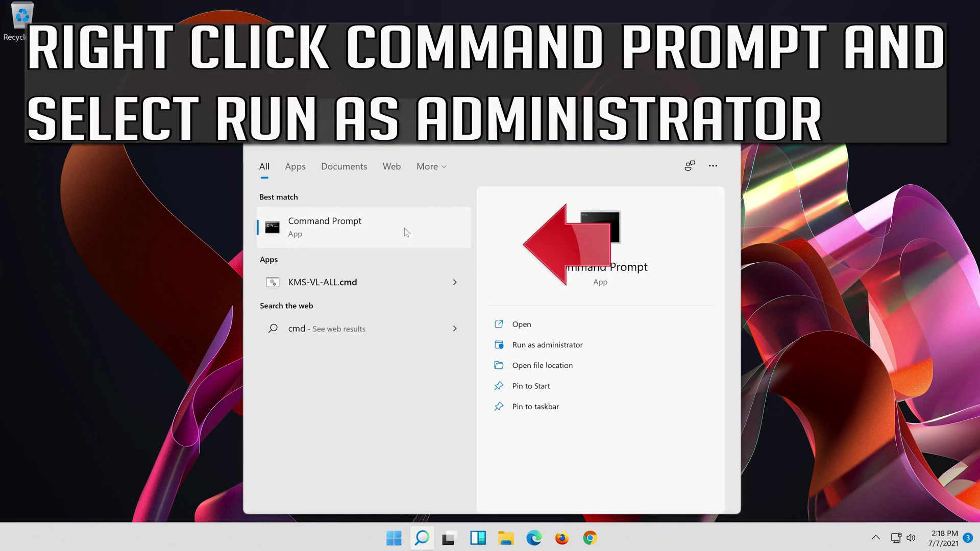
right_click(405, 232)
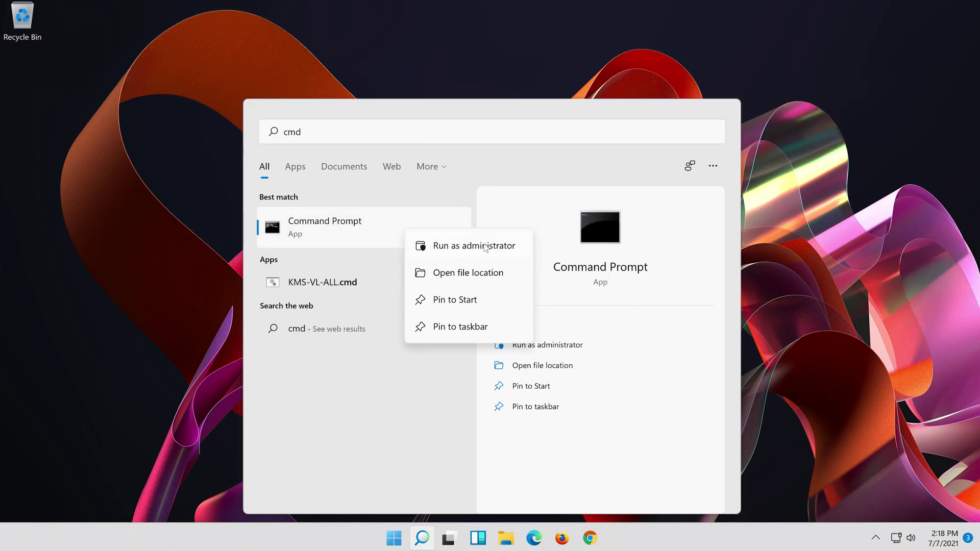
key("Escape")
key("ctrl+shift+Return")
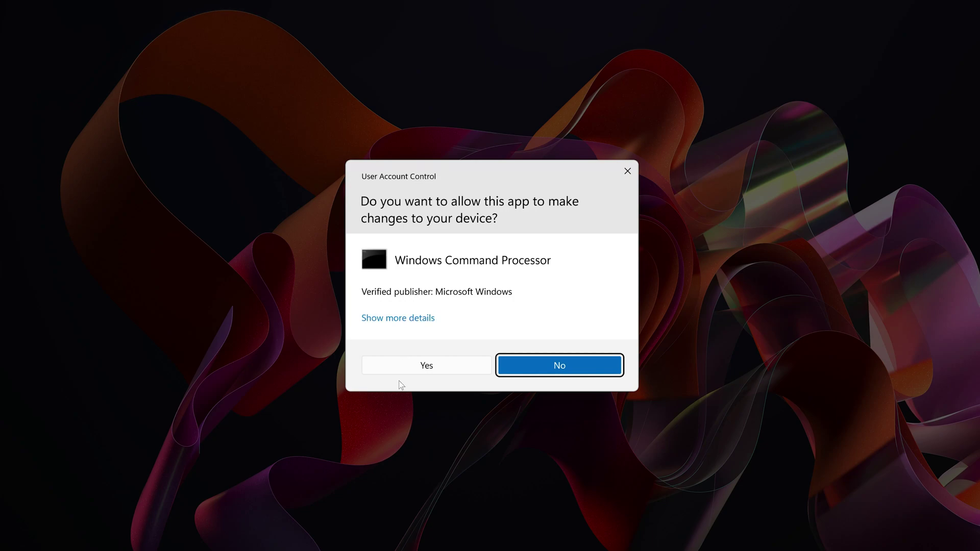
left_click(437, 364)
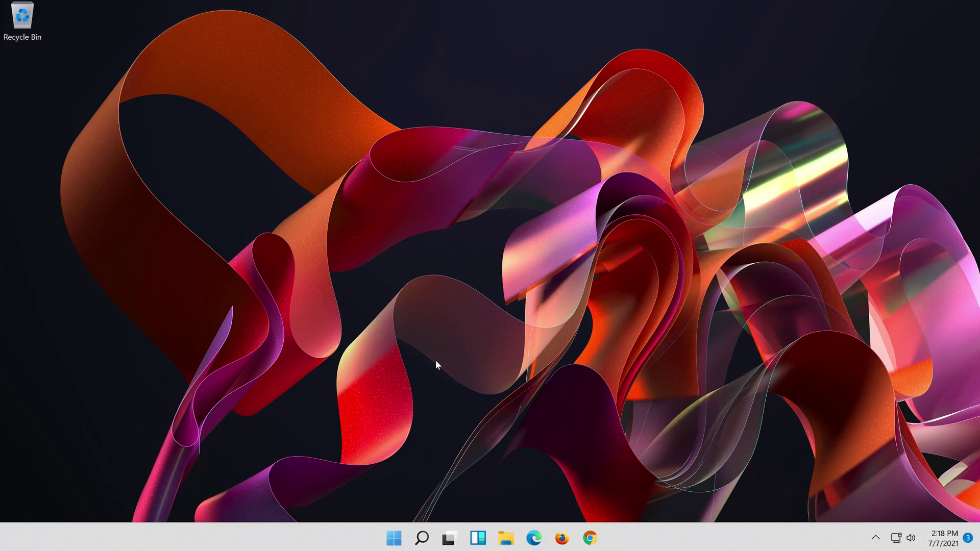
Reset the IP stack (logging to c:\resetlog.txt) and the Winsock catalog with netsh.
type("n")
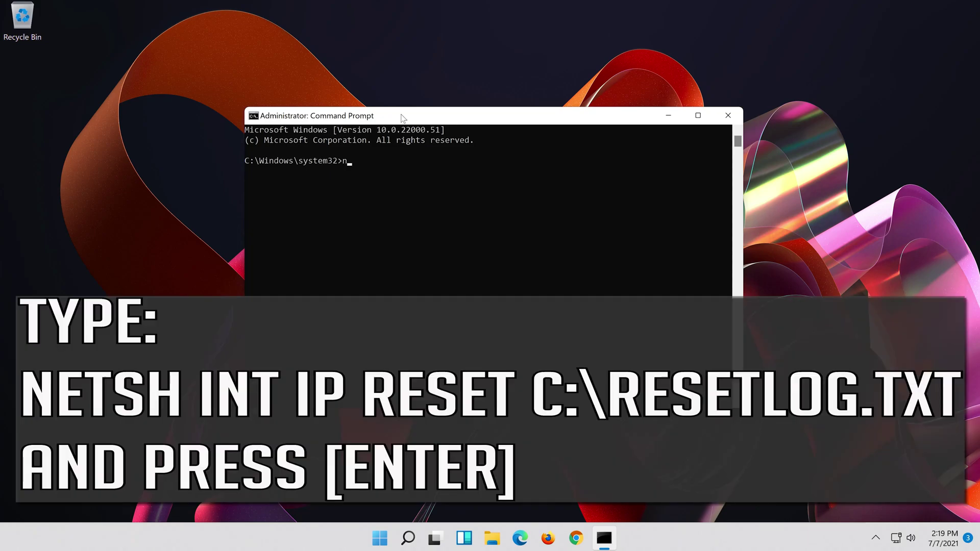
type("etsh int ip reset c:\\resetlog.txt")
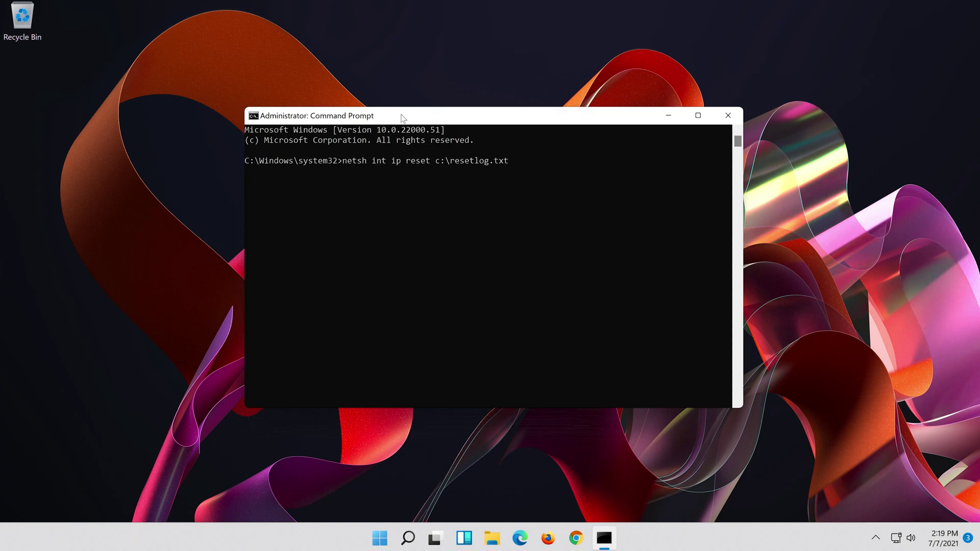
key("Return")
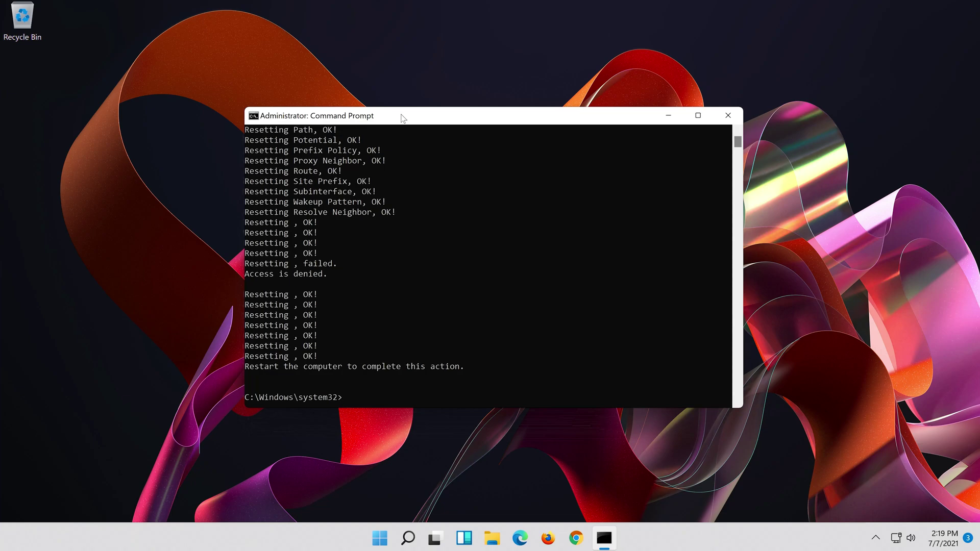
type("net")
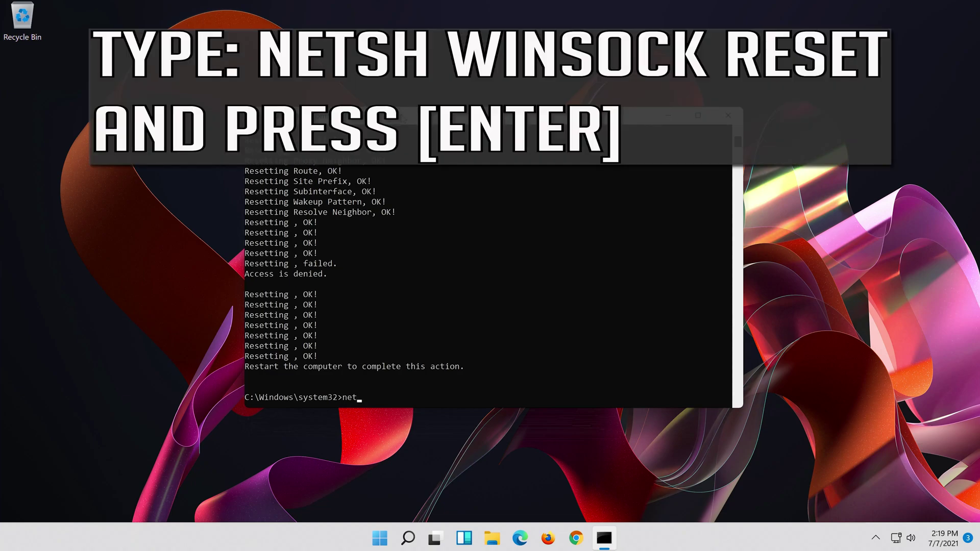
type("sh winsock rese")
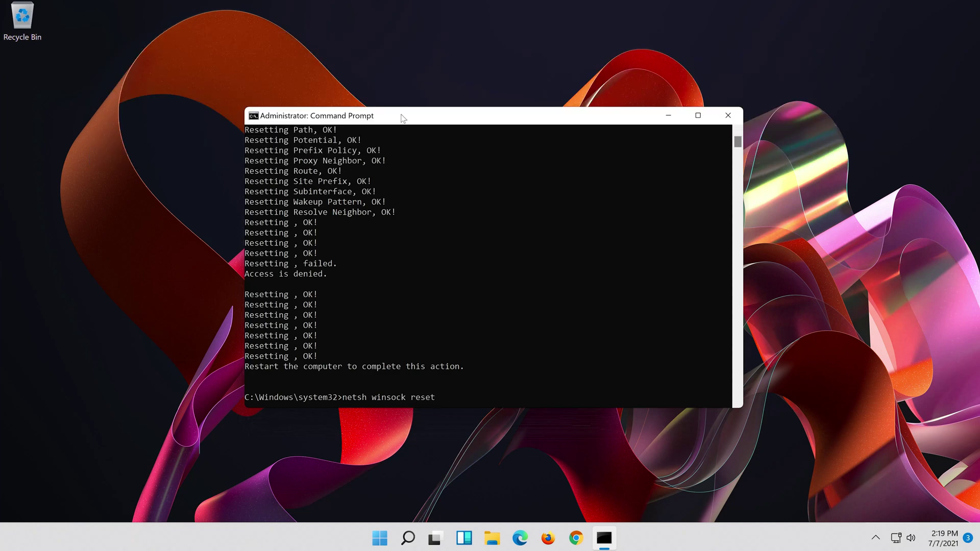
type("t")
key("Return")
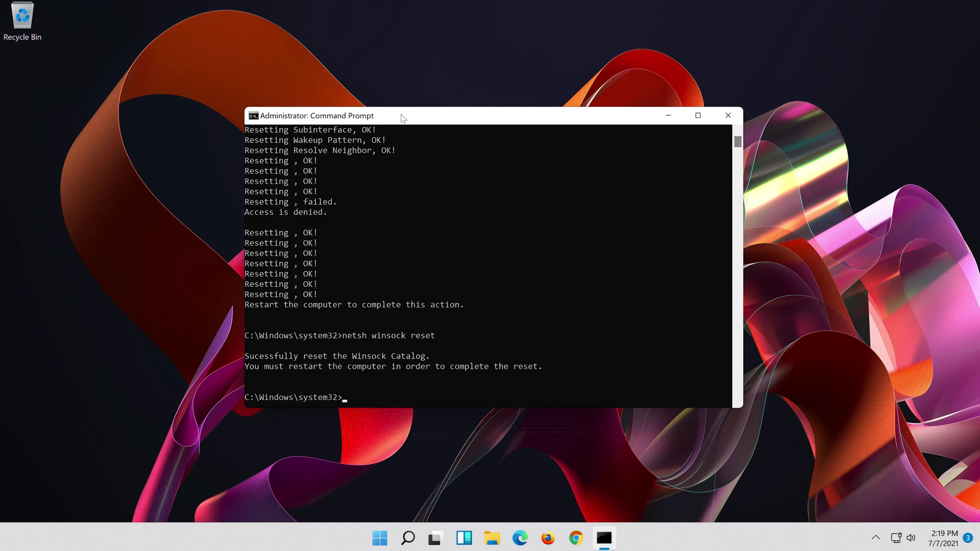
Flush the DNS resolver cache with ipconfig /flushdns and exit Command Prompt.
type("ipconfig ")
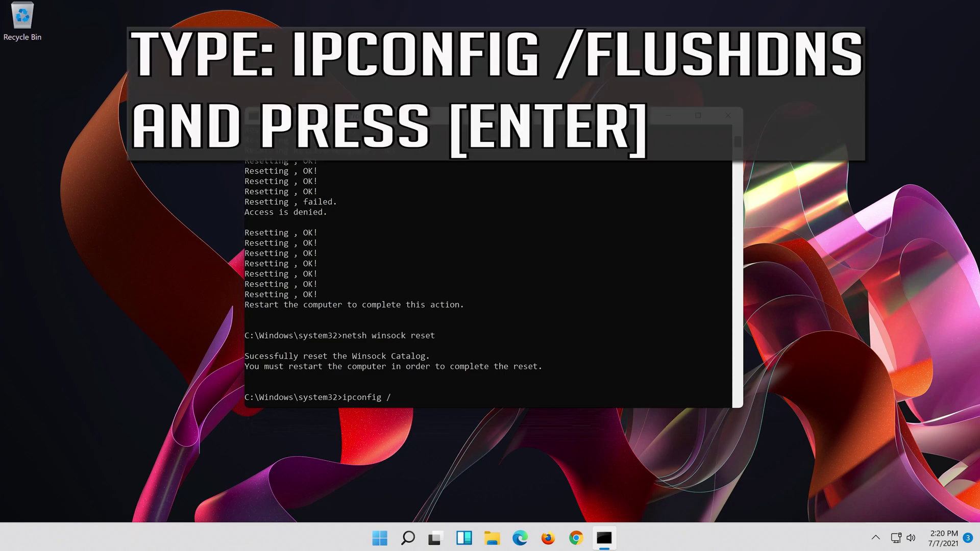
type("/flushdns")
key("Return")
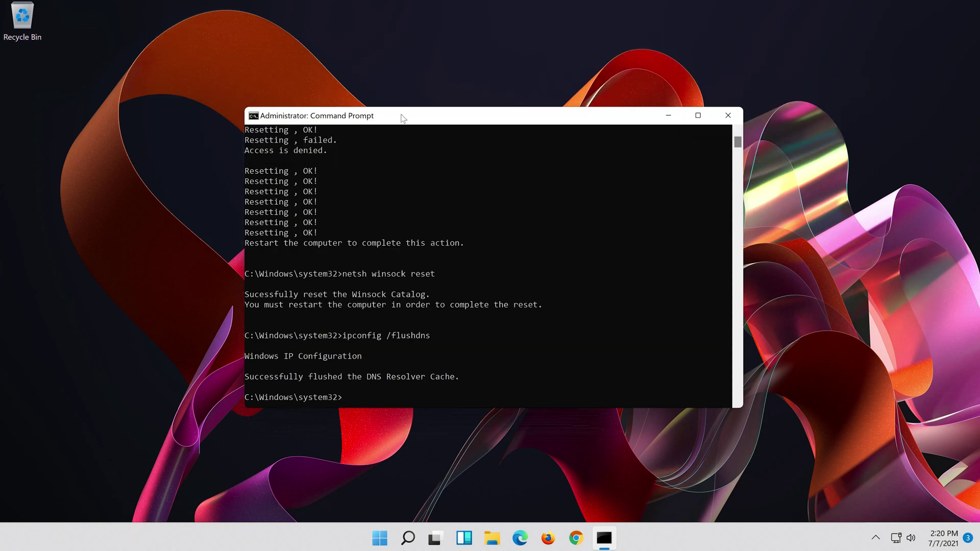
type("exit")
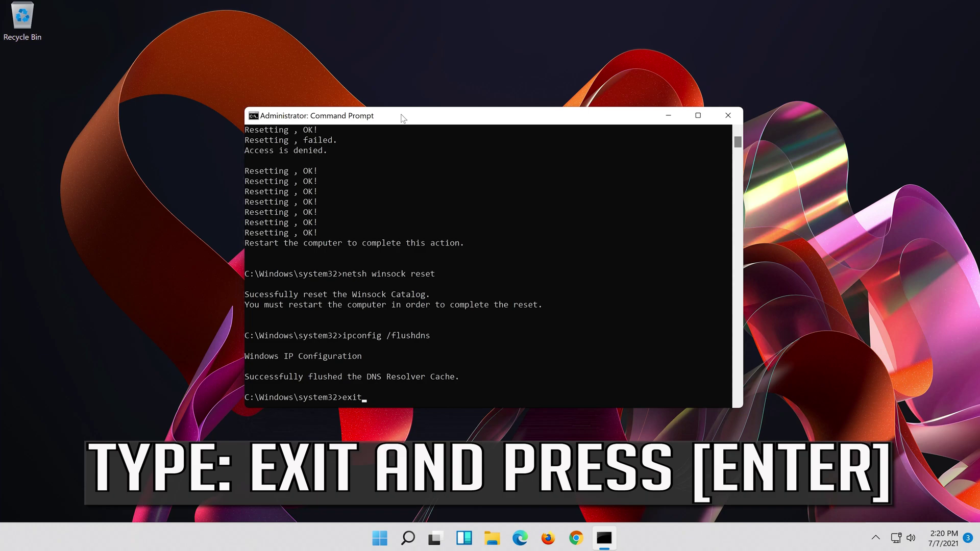
key("Return")
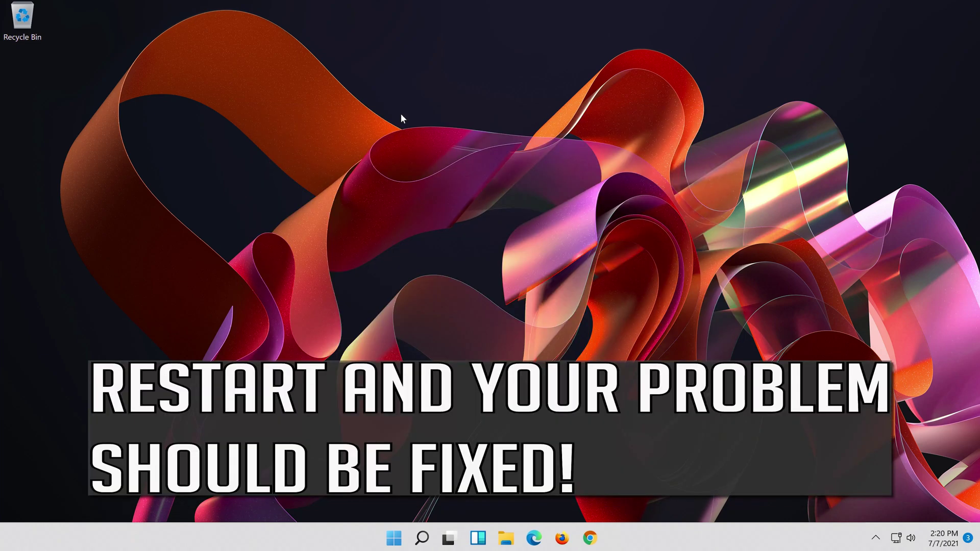
Restart the PC from the Start menu's power options.
left_click(401, 544)
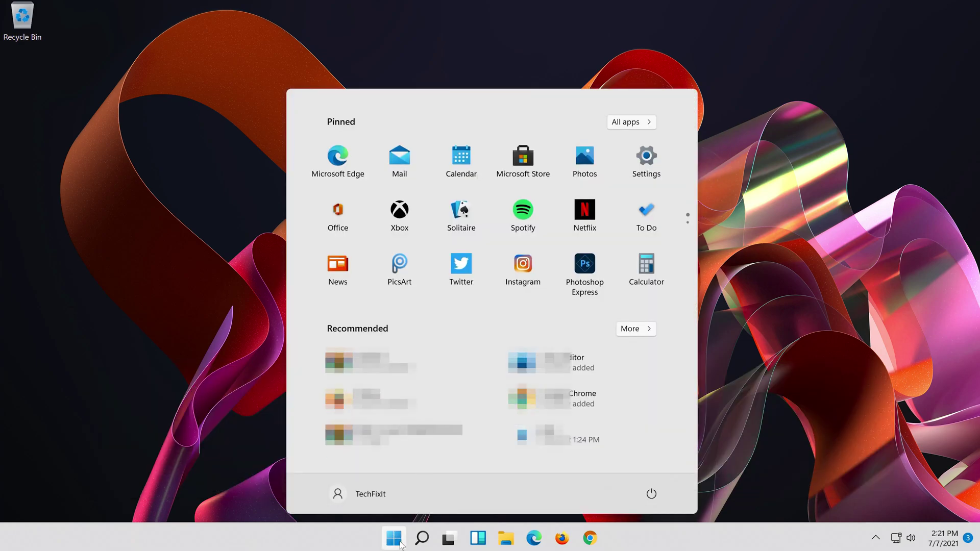
left_click(652, 494)
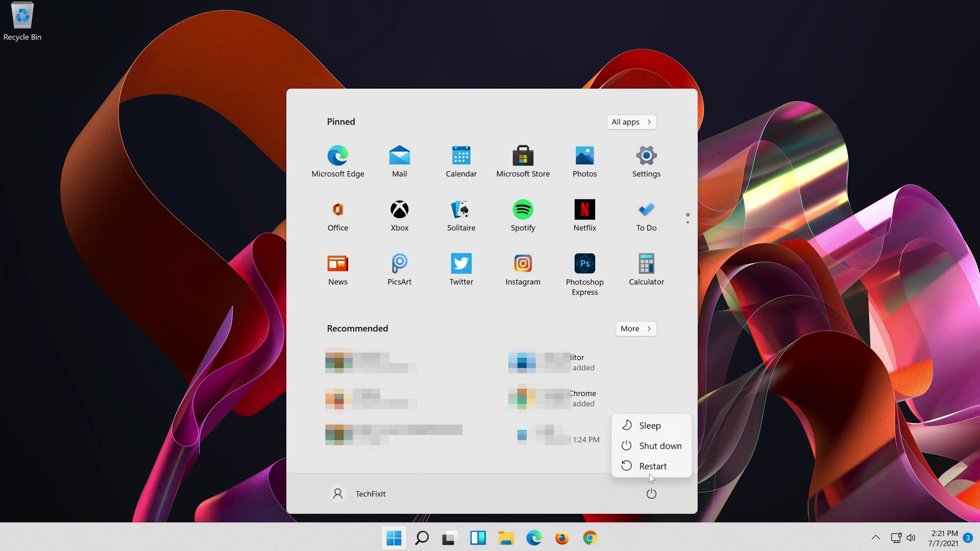
left_click(651, 472)
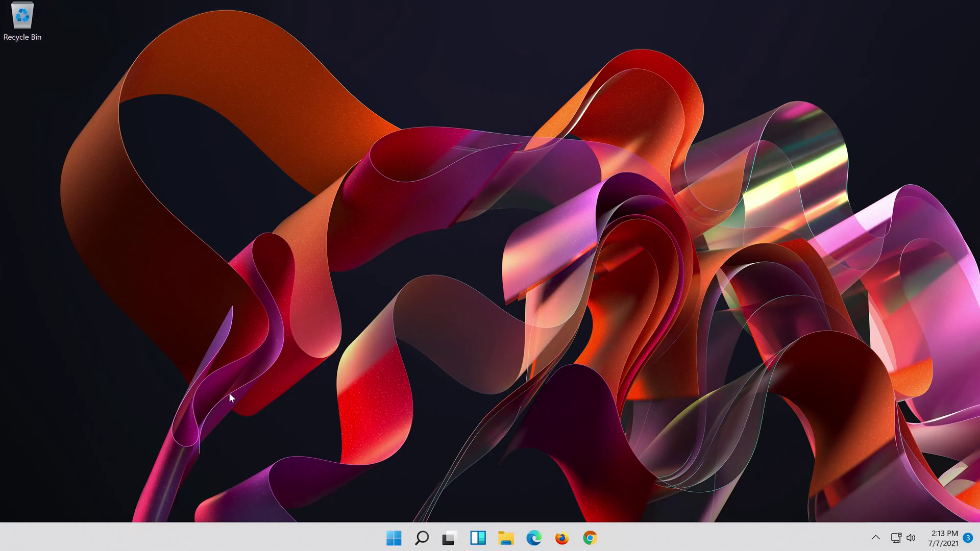
Search for 'settings' and launch the Settings app.
left_click(431, 542)
type("settings")
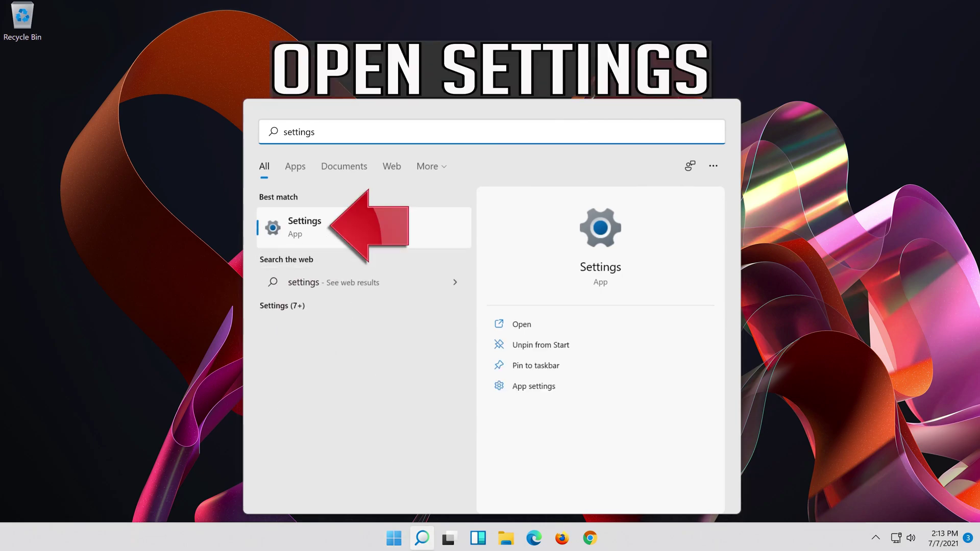
left_click(350, 234)
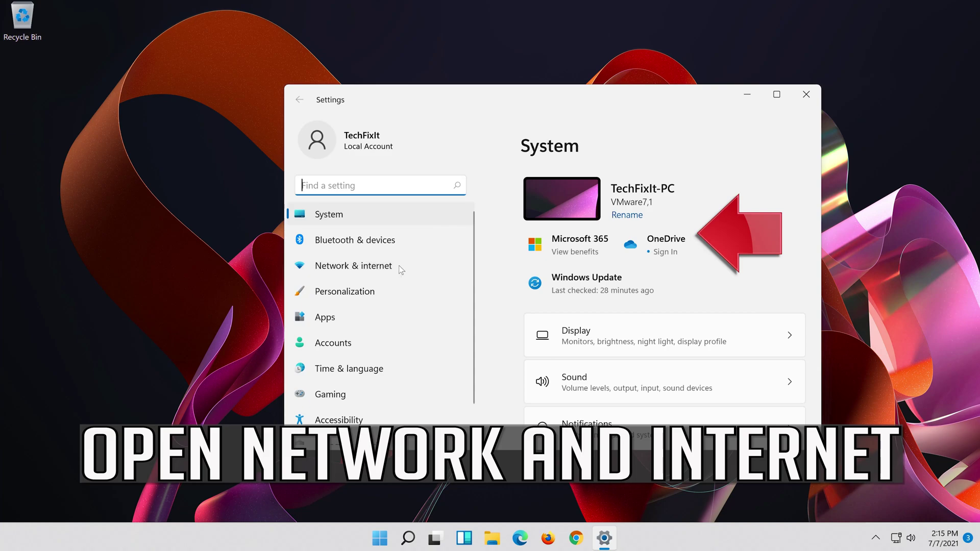
Perform a network reset from Network & internet's advanced settings and confirm it.
left_click(379, 269)
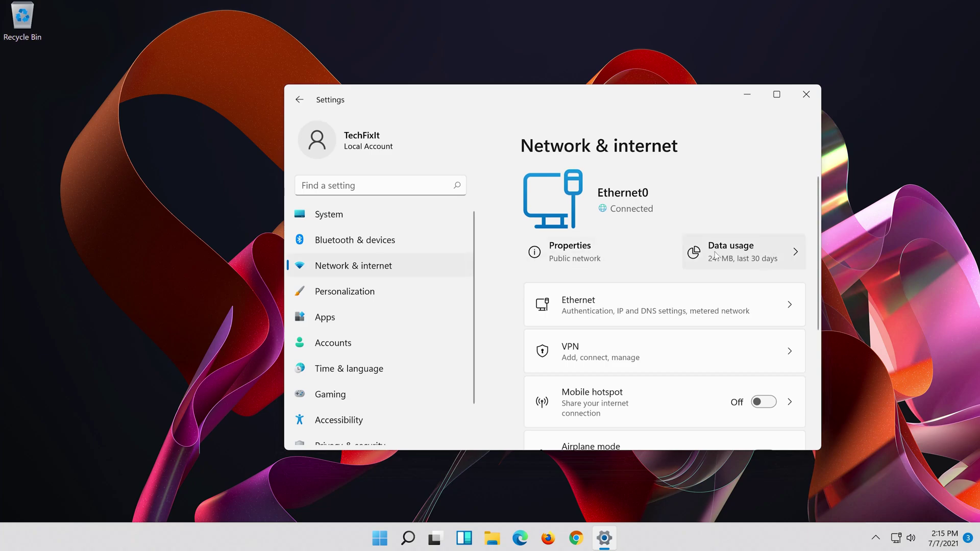
scroll(702, 256, "down", 4)
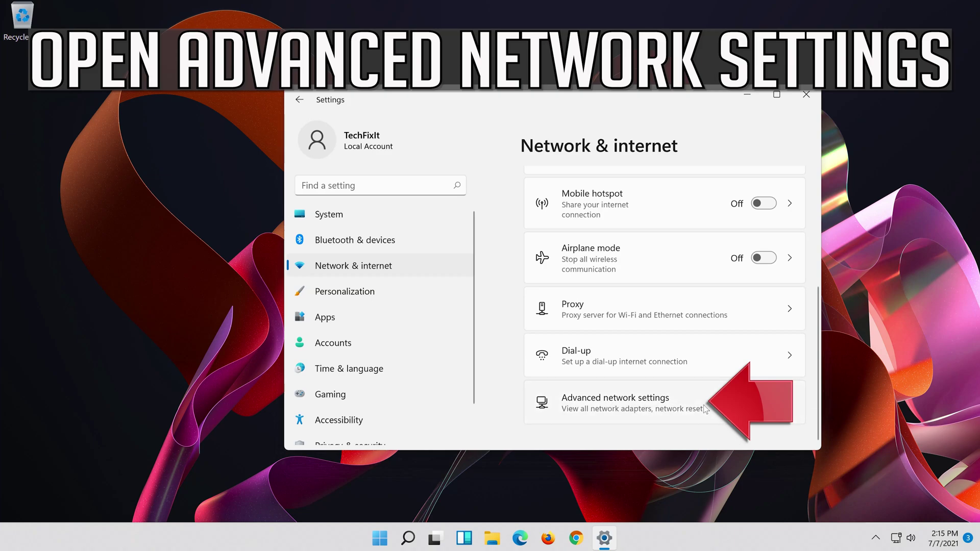
left_click(602, 403)
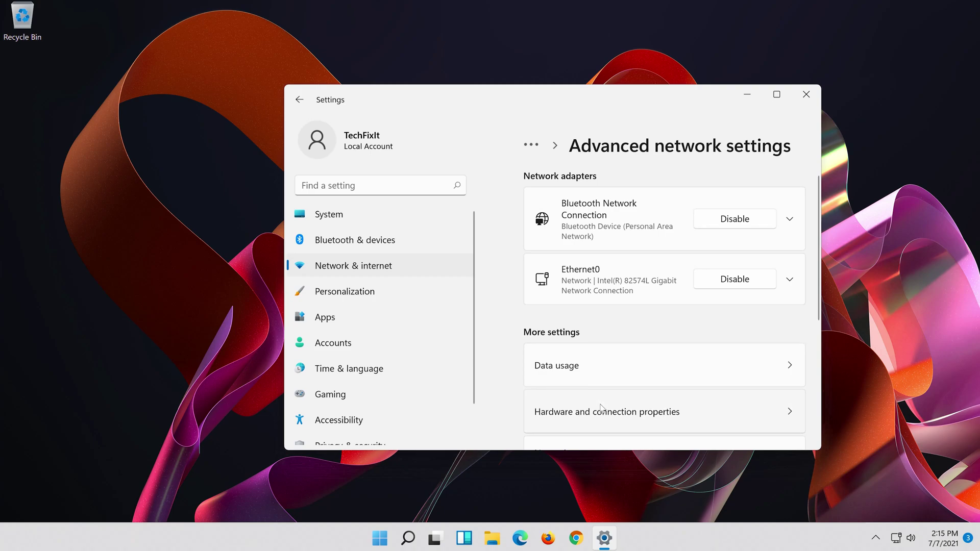
scroll(601, 407, "down", 3)
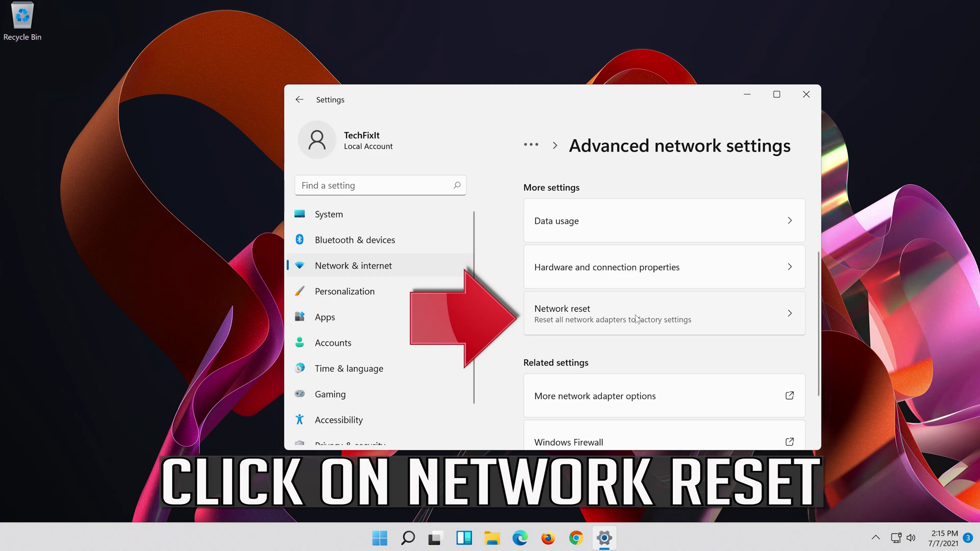
left_click(675, 312)
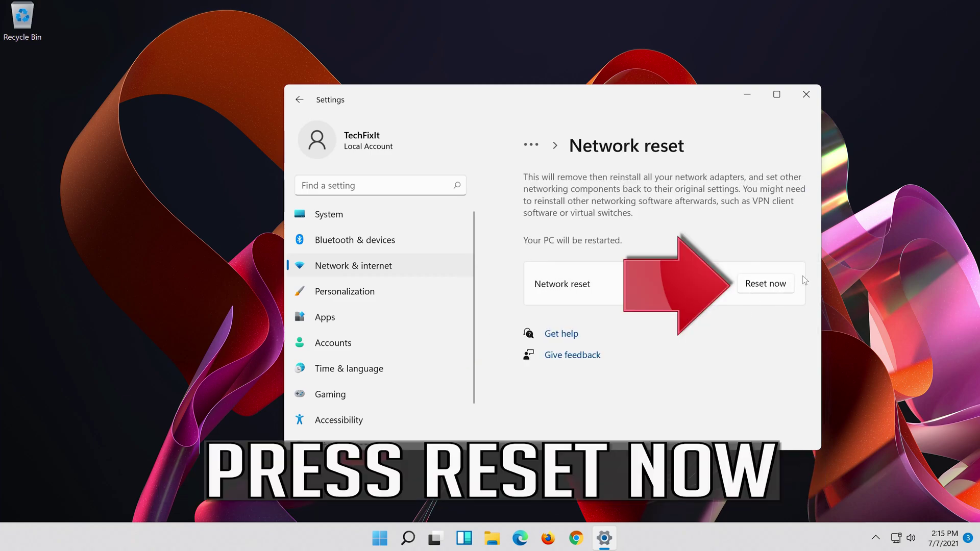
left_click(772, 282)
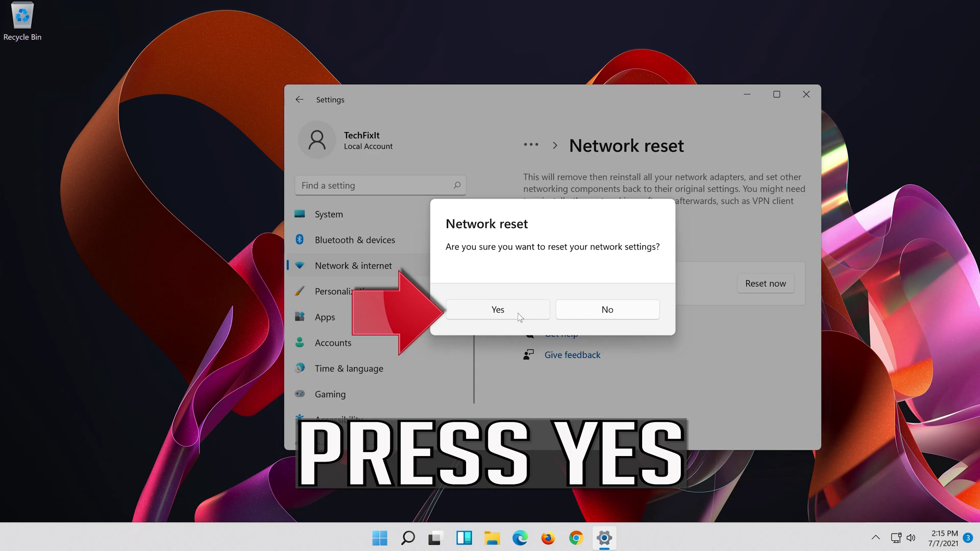
left_click(498, 310)
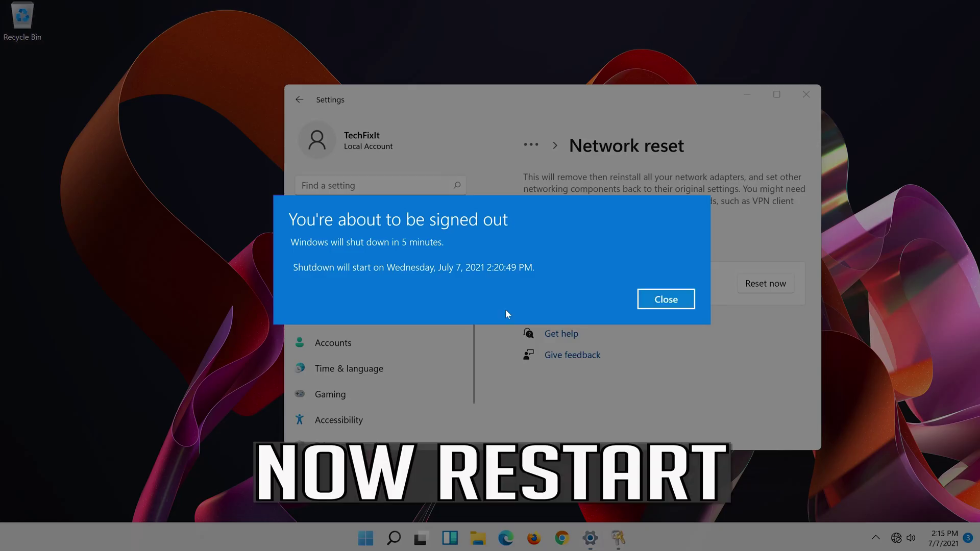
Dismiss the sign-out notice, close Settings, and bring up the Start menu's power options.
left_click(665, 301)
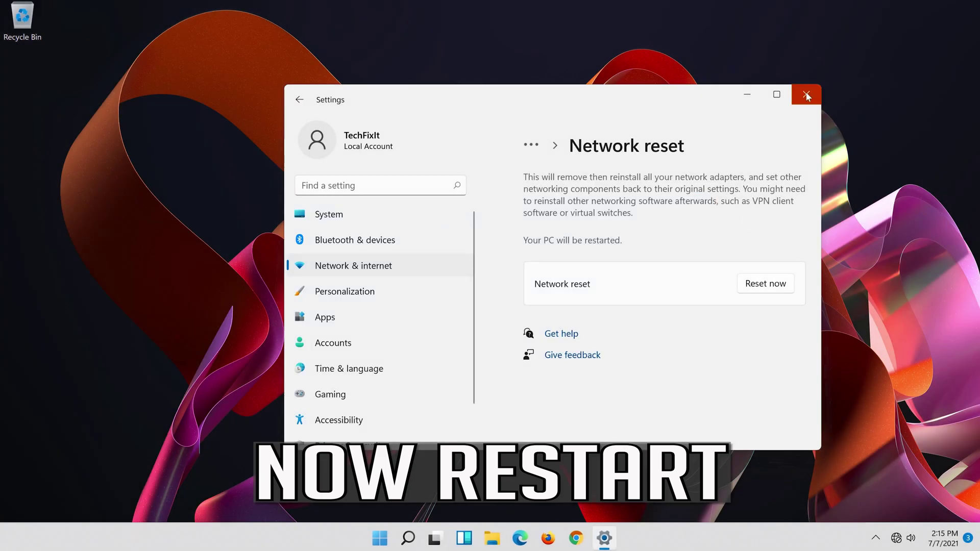
left_click(806, 94)
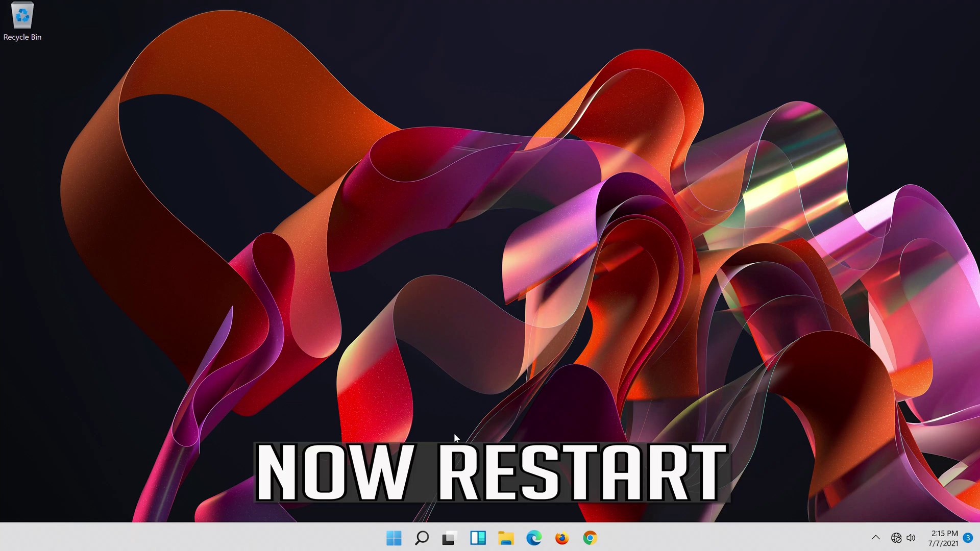
left_click(384, 546)
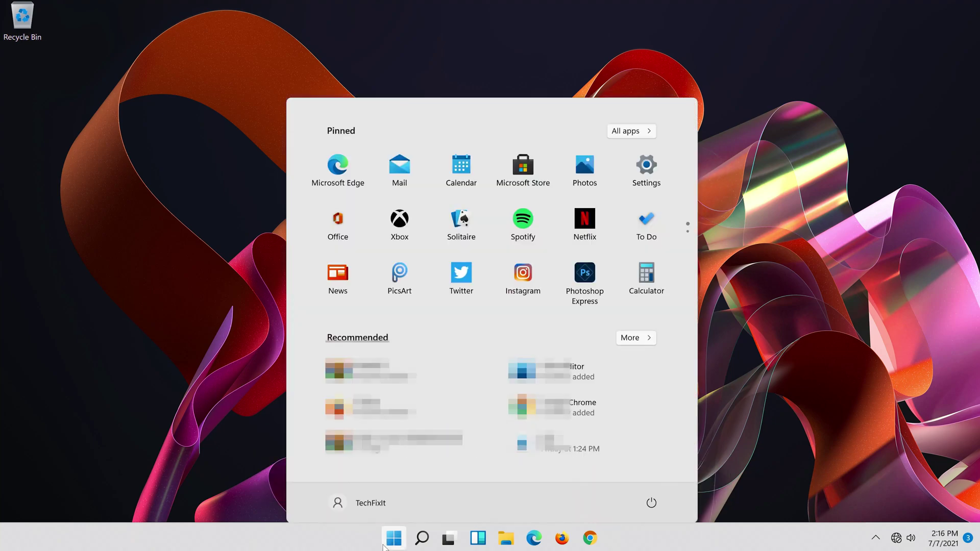
left_click(651, 494)
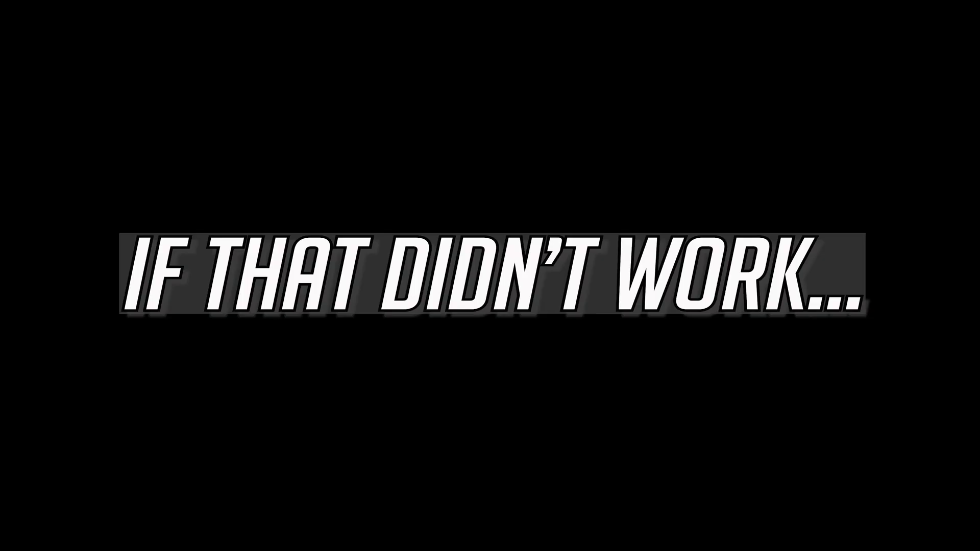
Reopen Device Manager and select the Intel(R) 82574L adapter under Network adapters.
left_click(420, 540)
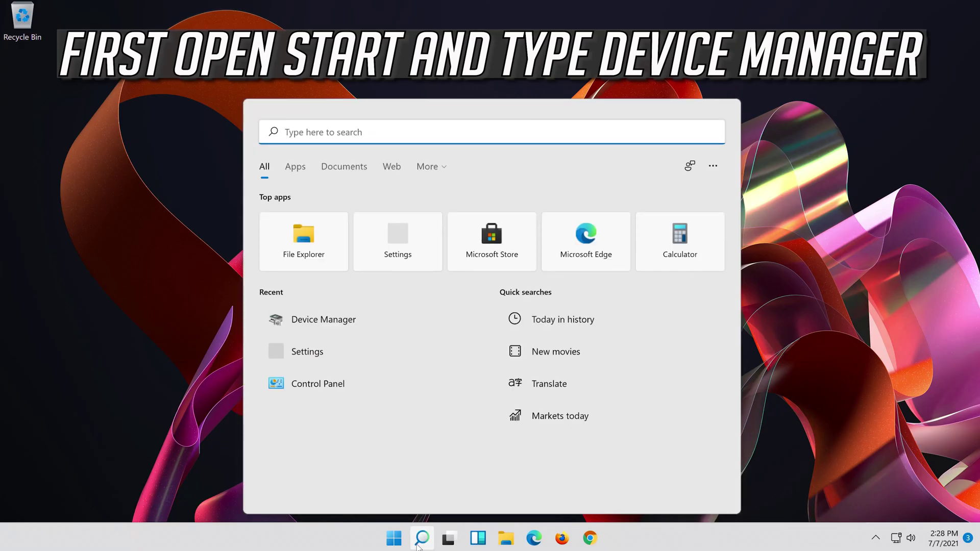
type("device manager")
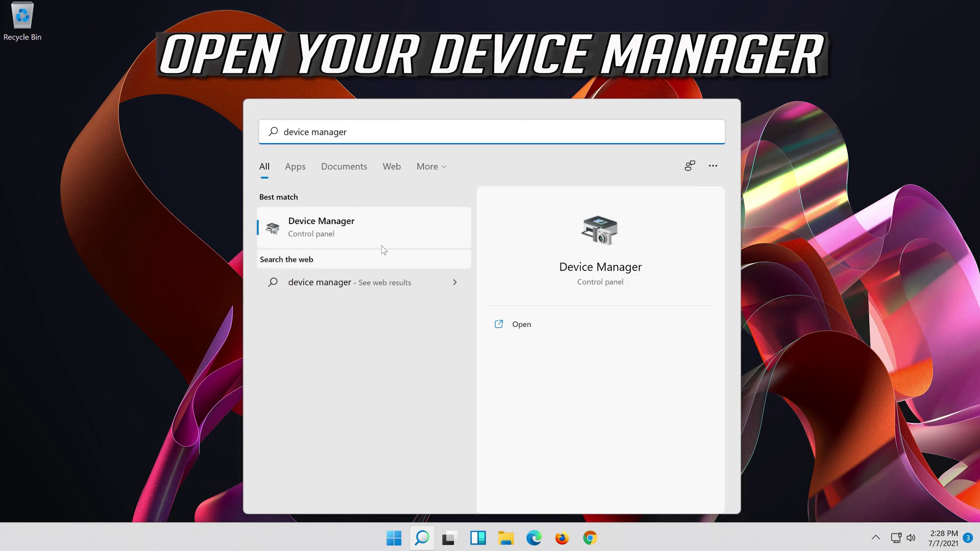
left_click(345, 232)
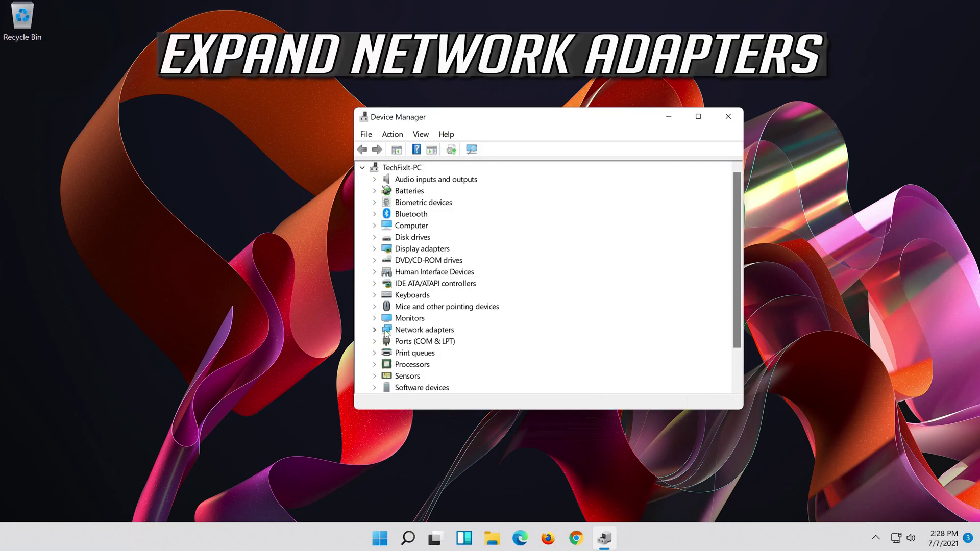
left_click(376, 330)
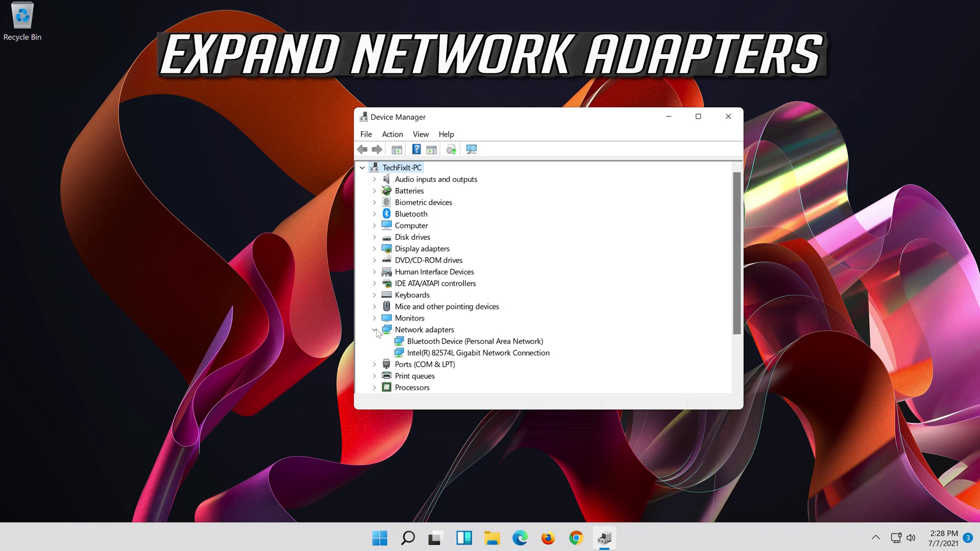
left_click(435, 353)
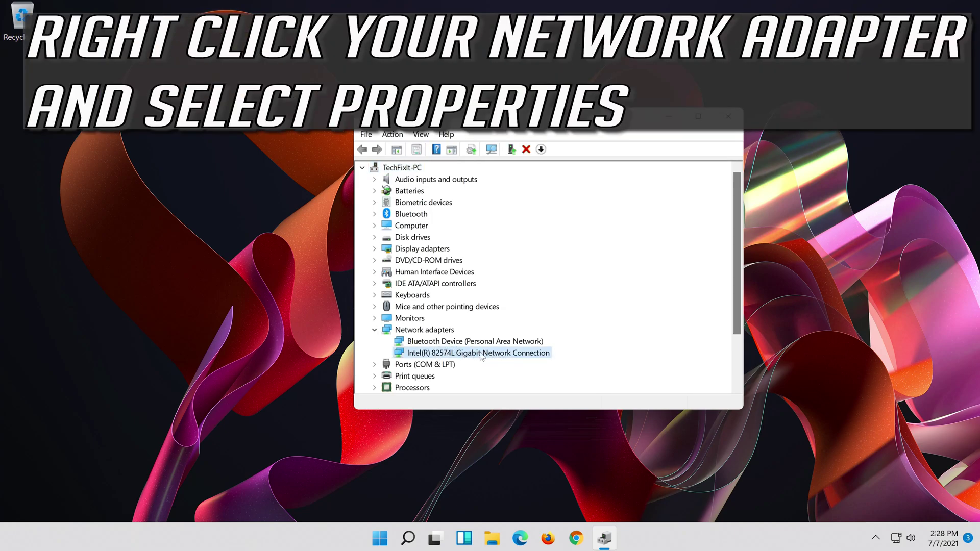
Uninstall the Intel(R) 82574L Gigabit Network Connection from its Driver tab, then close Device Manager.
right_click(481, 356)
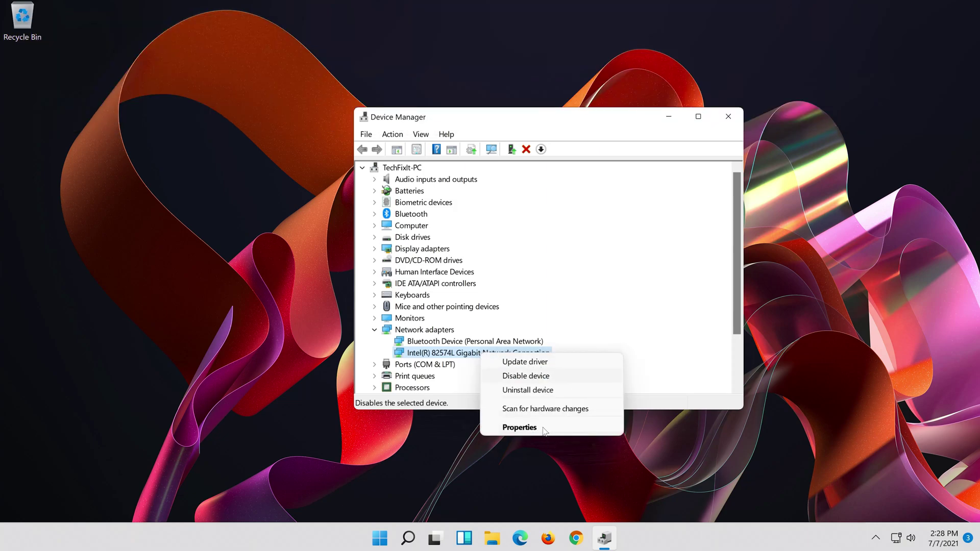
left_click(544, 429)
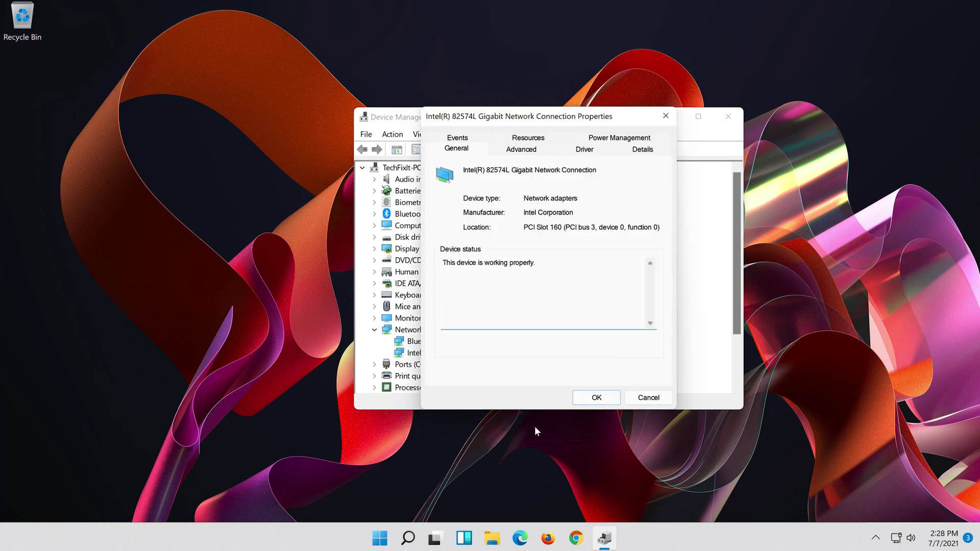
left_click(592, 155)
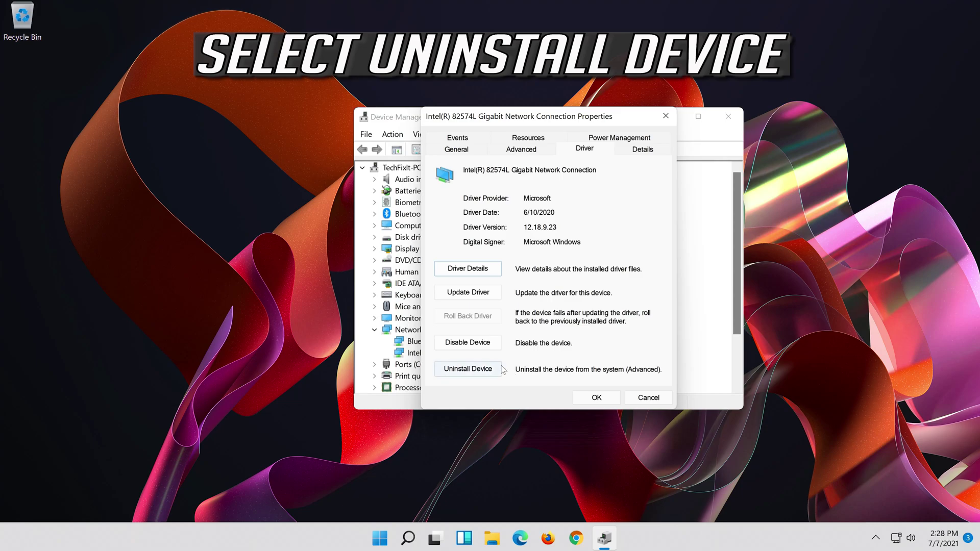
left_click(475, 371)
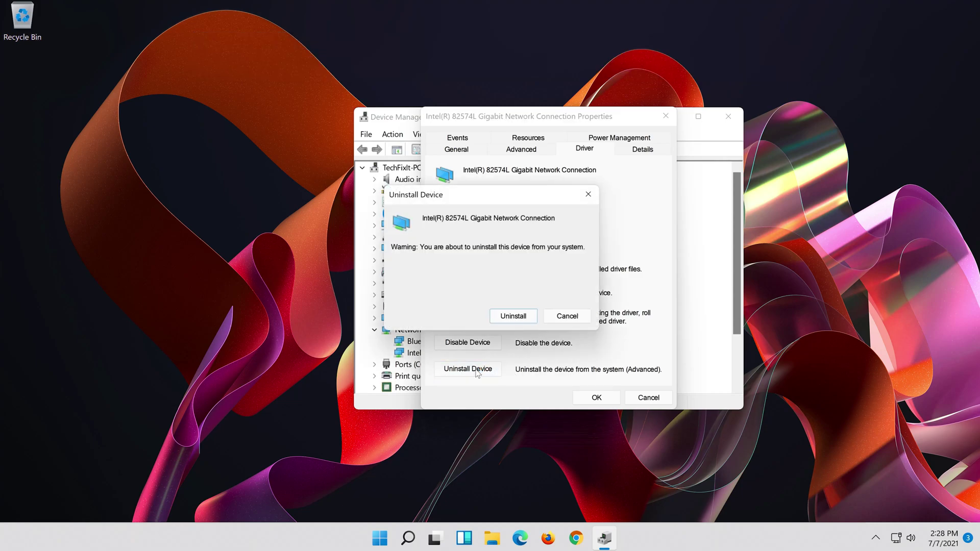
left_click(515, 320)
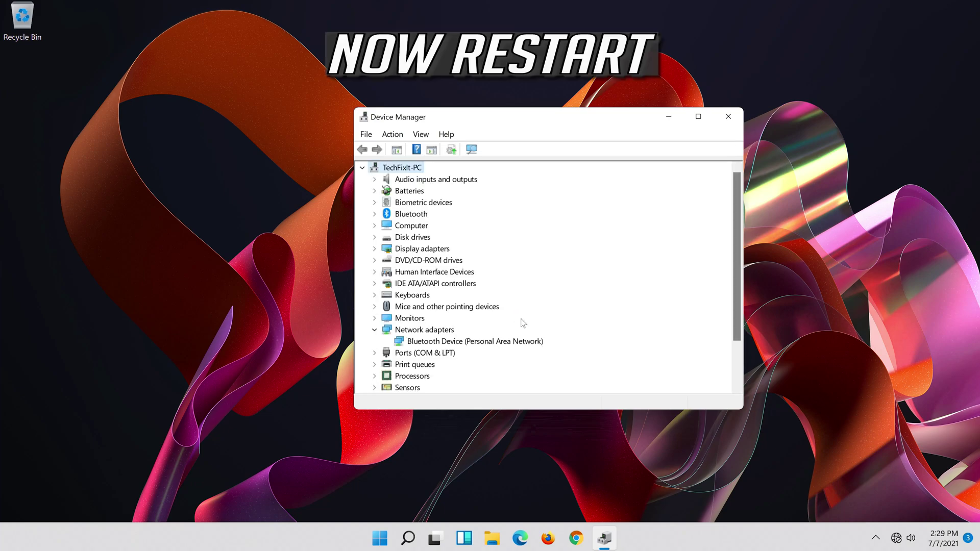
left_click(735, 117)
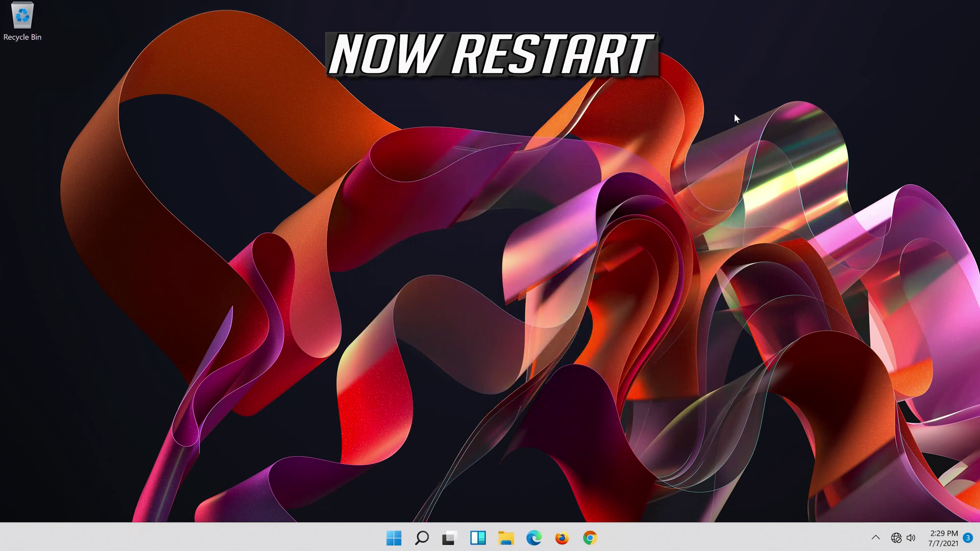
Restart the PC from the Start menu's power options.
left_click(397, 538)
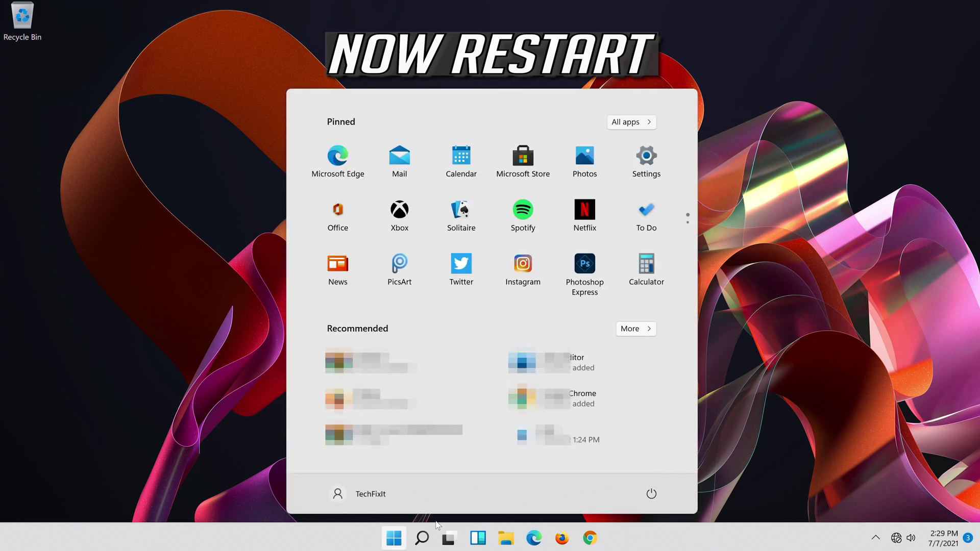
left_click(651, 493)
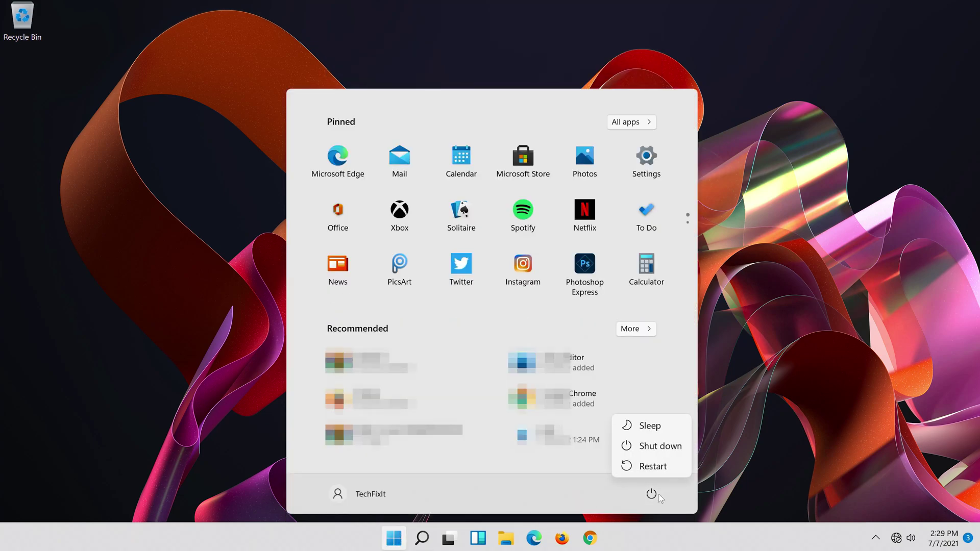
left_click(658, 468)
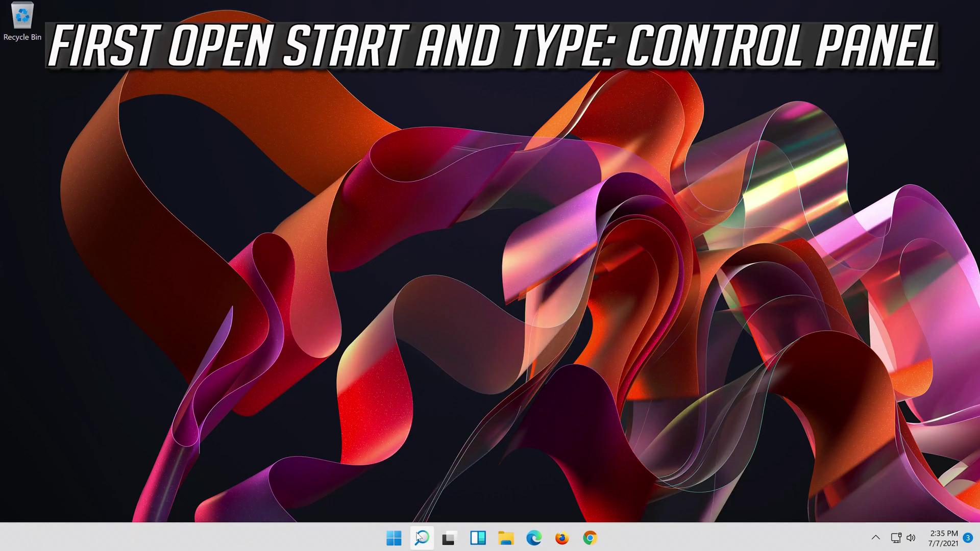
Open Control Panel via search and go to Network and Internet's Network and Sharing Center.
left_click(421, 537)
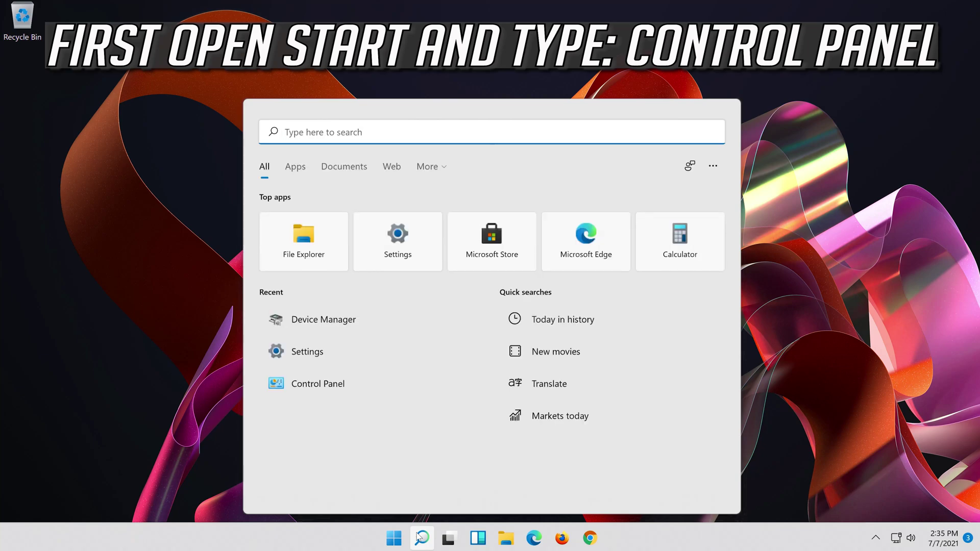
type("cont")
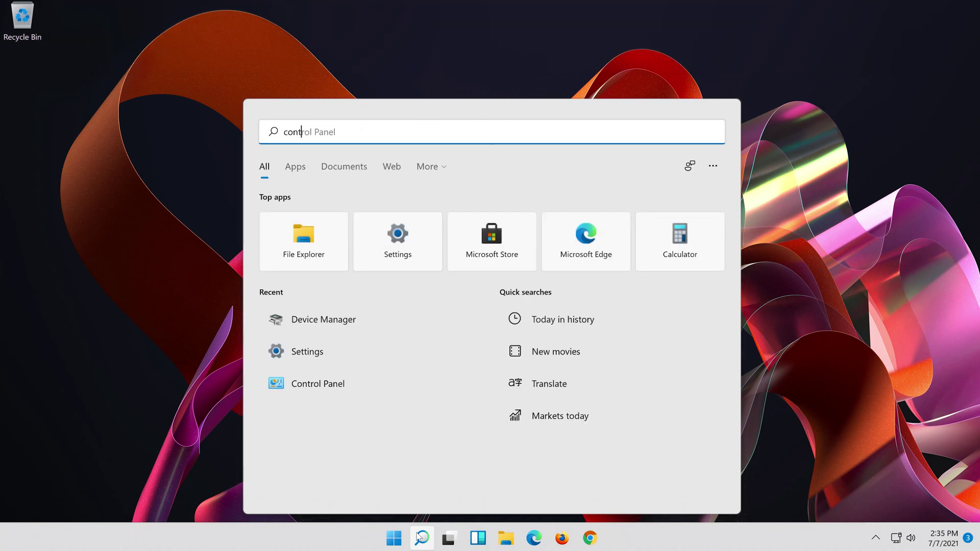
type("rol panel")
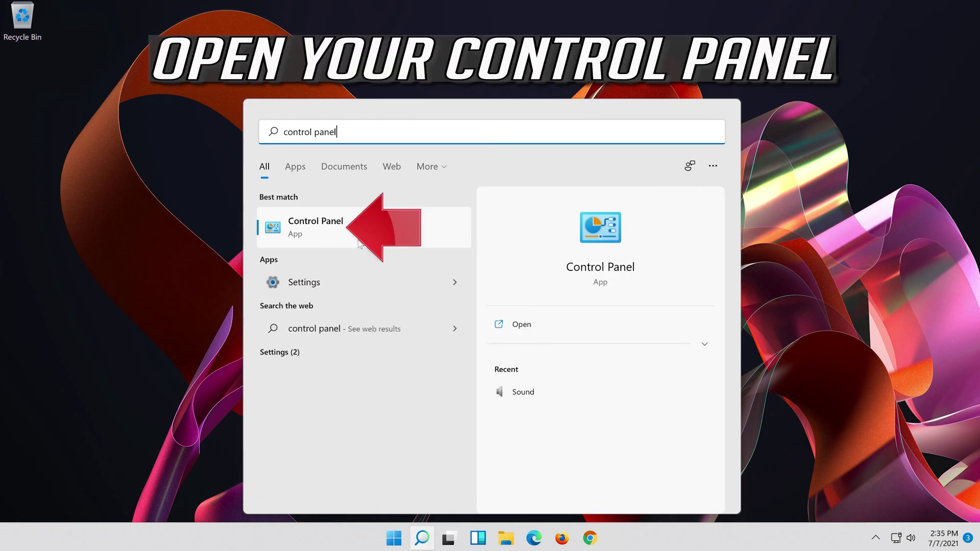
left_click(359, 244)
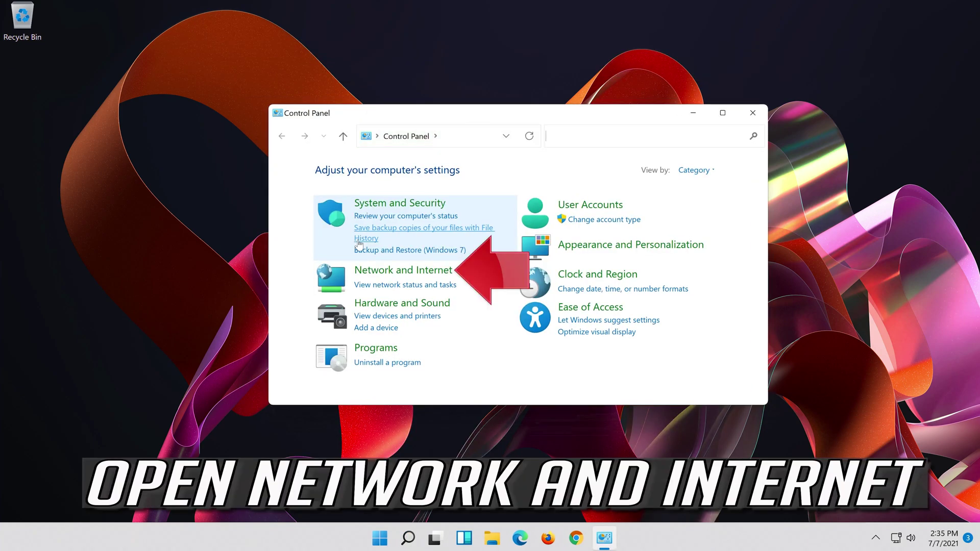
left_click(423, 272)
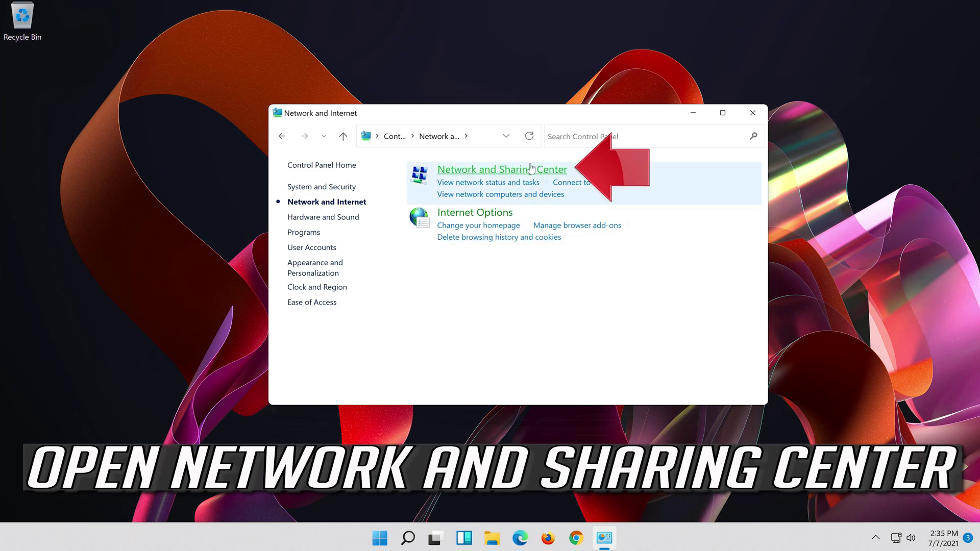
left_click(477, 170)
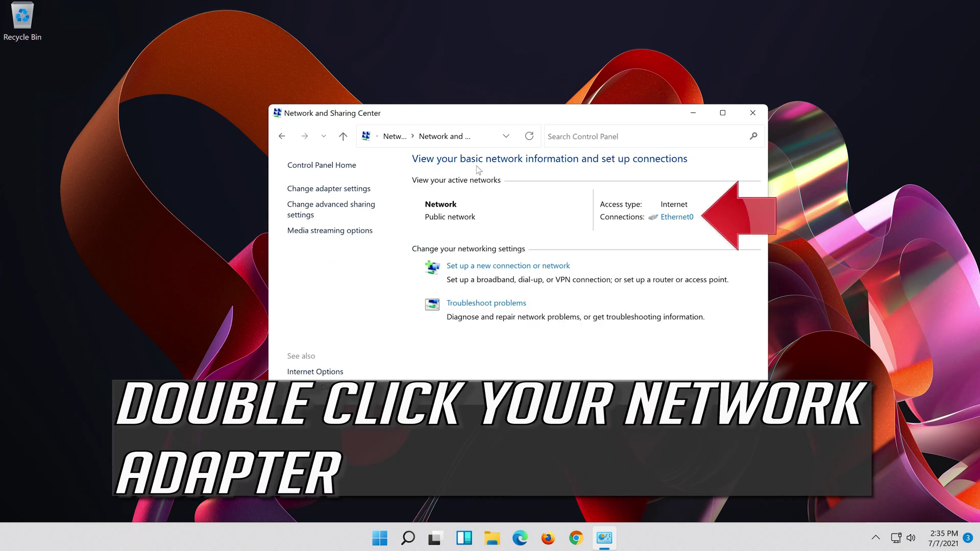
From Ethernet0's status window, open its Internet Protocol Version 4 (TCP/IPv4) properties.
left_click(673, 223)
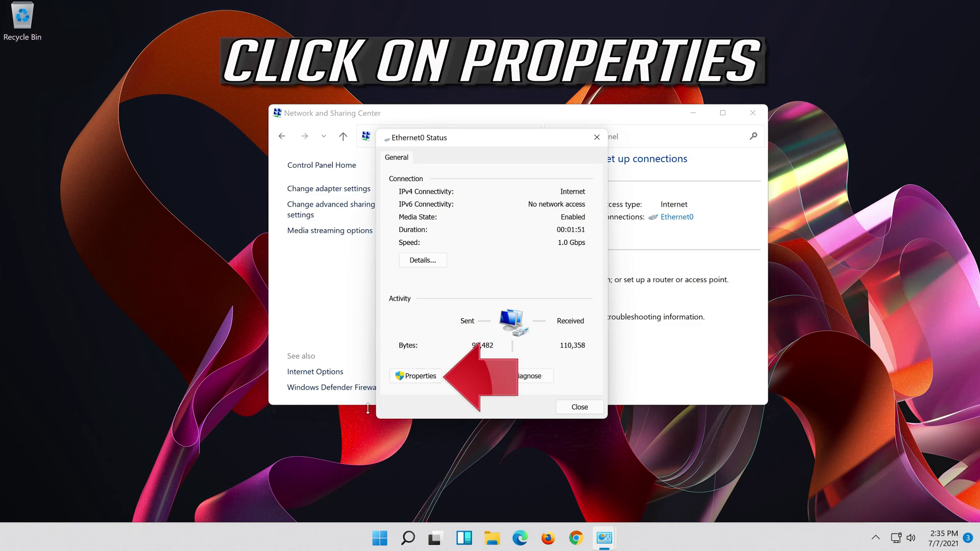
left_click(417, 378)
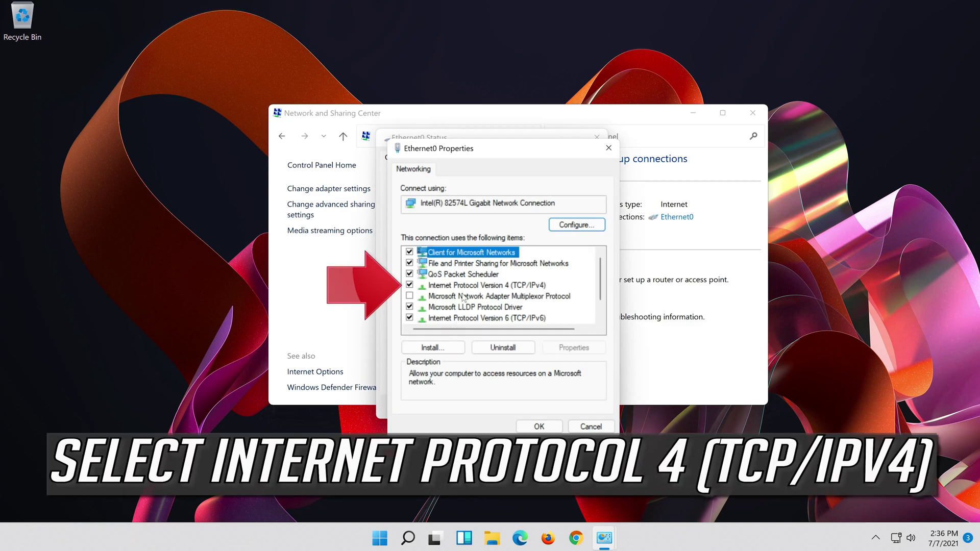
left_click(462, 287)
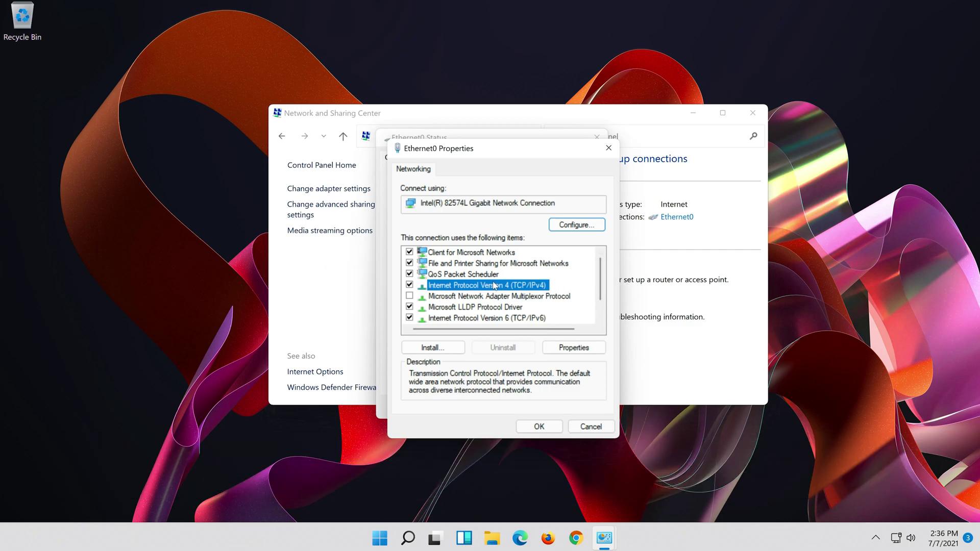
left_click(573, 348)
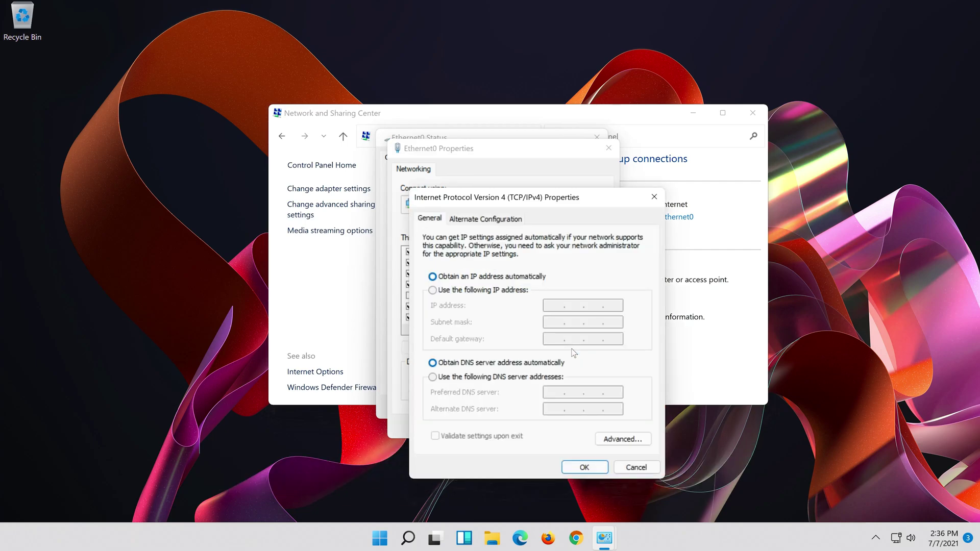
Set Ethernet0's DNS servers manually to 8.8.8.8 preferred and 8.8.4.4 alternate, and confirm.
left_click(433, 378)
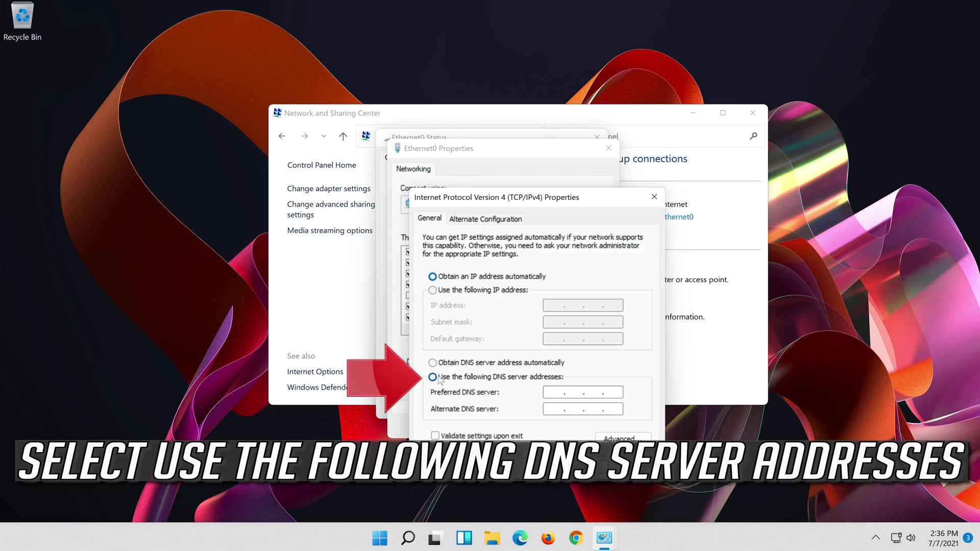
left_click(557, 392)
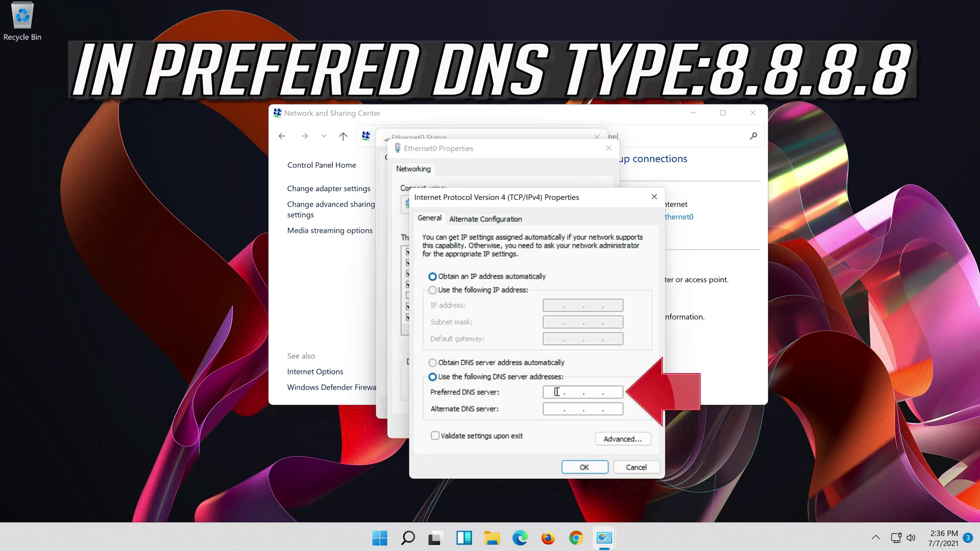
type("8.8.8.8")
left_click(555, 409)
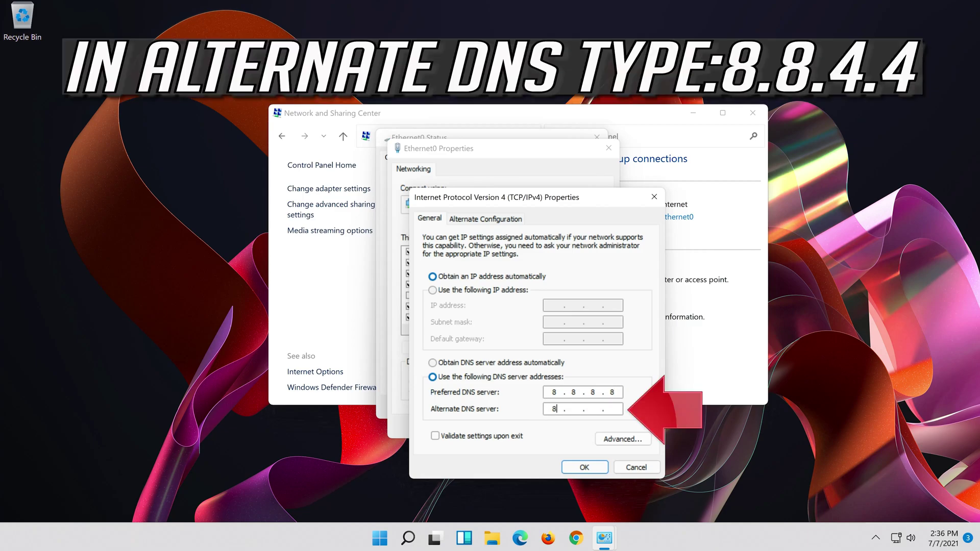
type("8.8.4.")
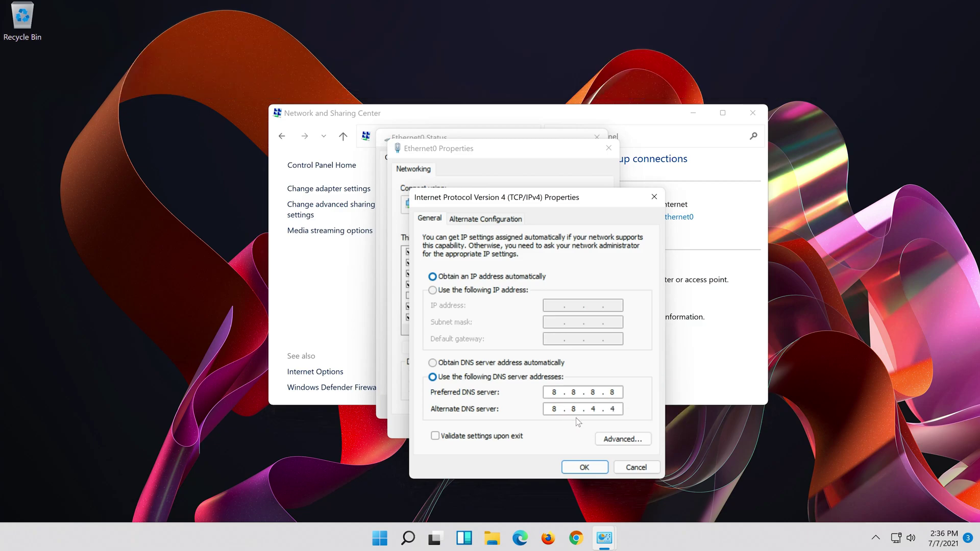
left_click(585, 467)
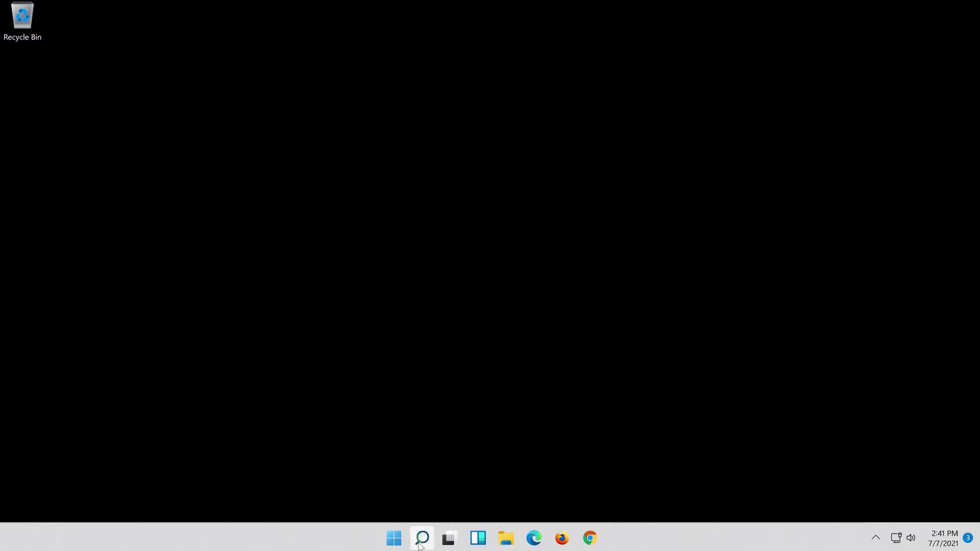
Open the Settings app via search and view its Network & internet page showing Ethernet0 connected.
left_click(421, 540)
type("settings")
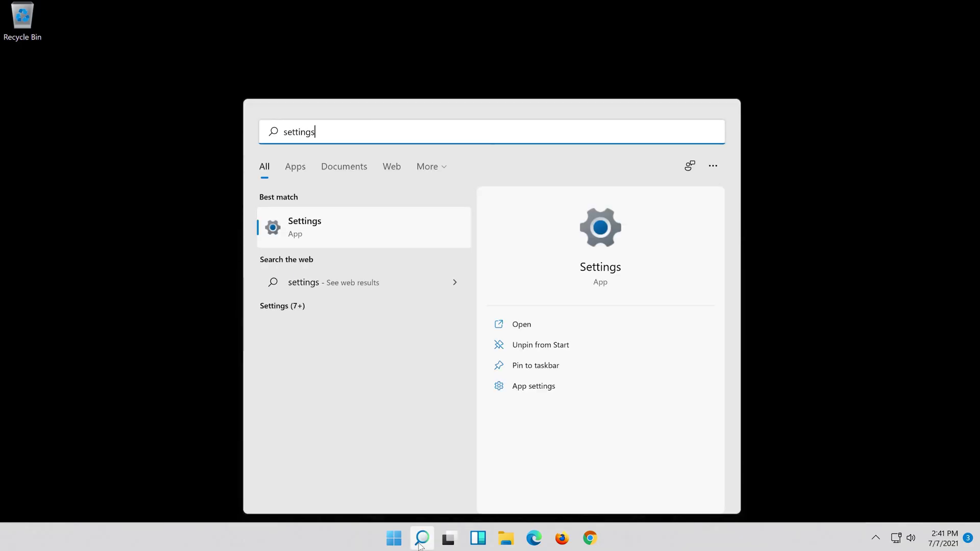
left_click(343, 234)
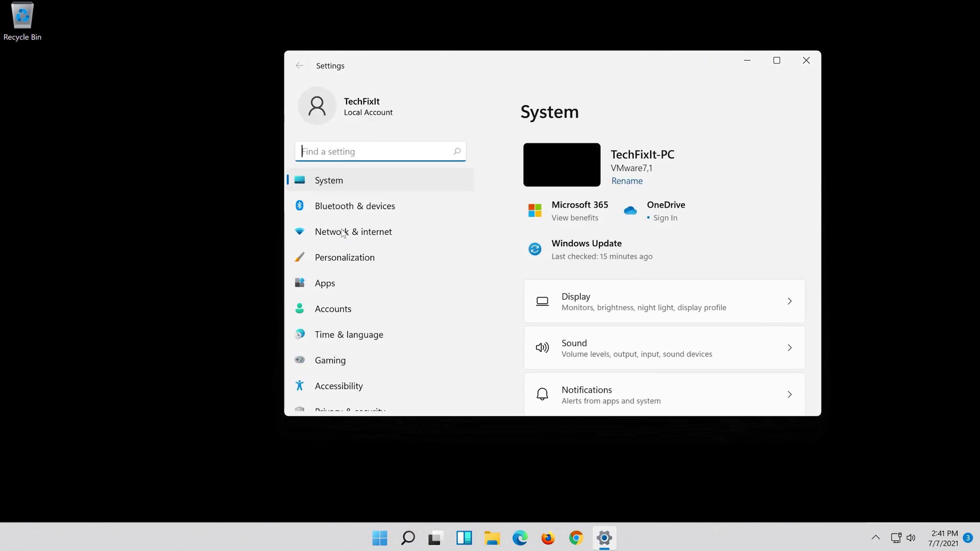
left_click(379, 234)
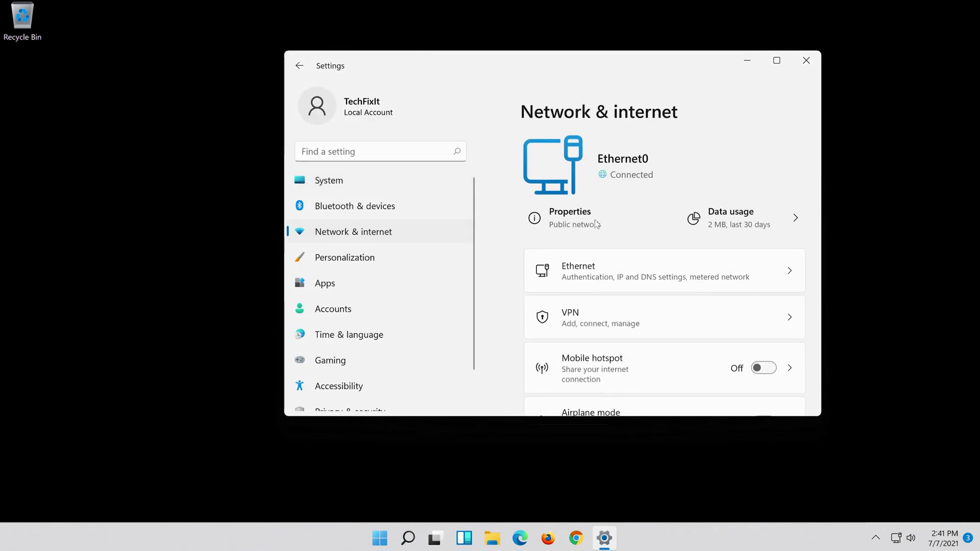